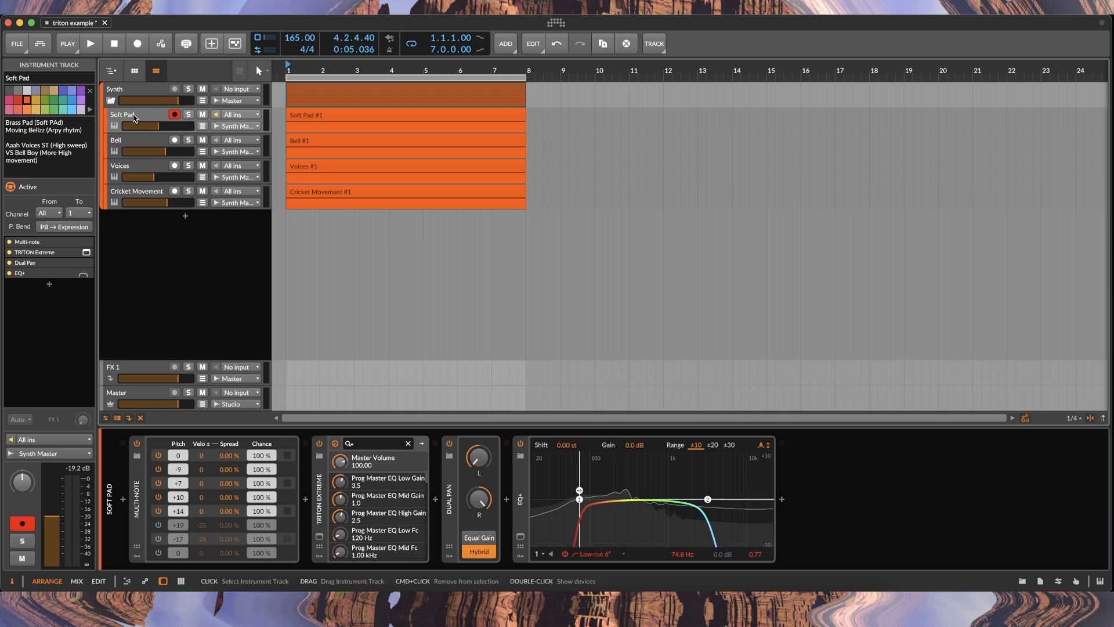
Select all four instrument tracks in the Synth group and play back their layered sound
shift+click(159, 195)
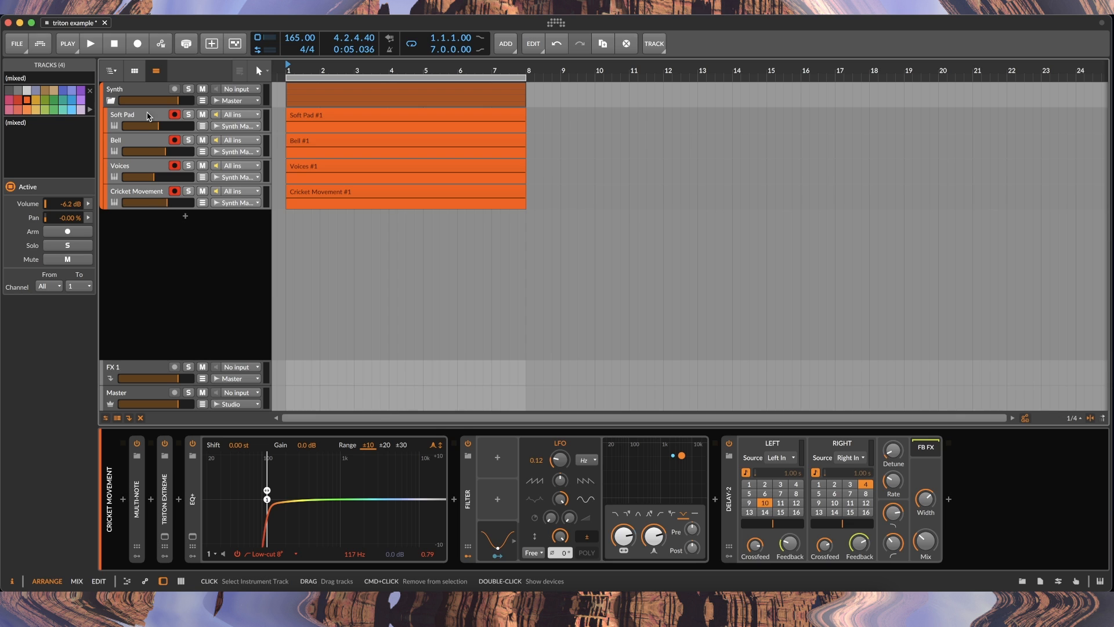
key(space)
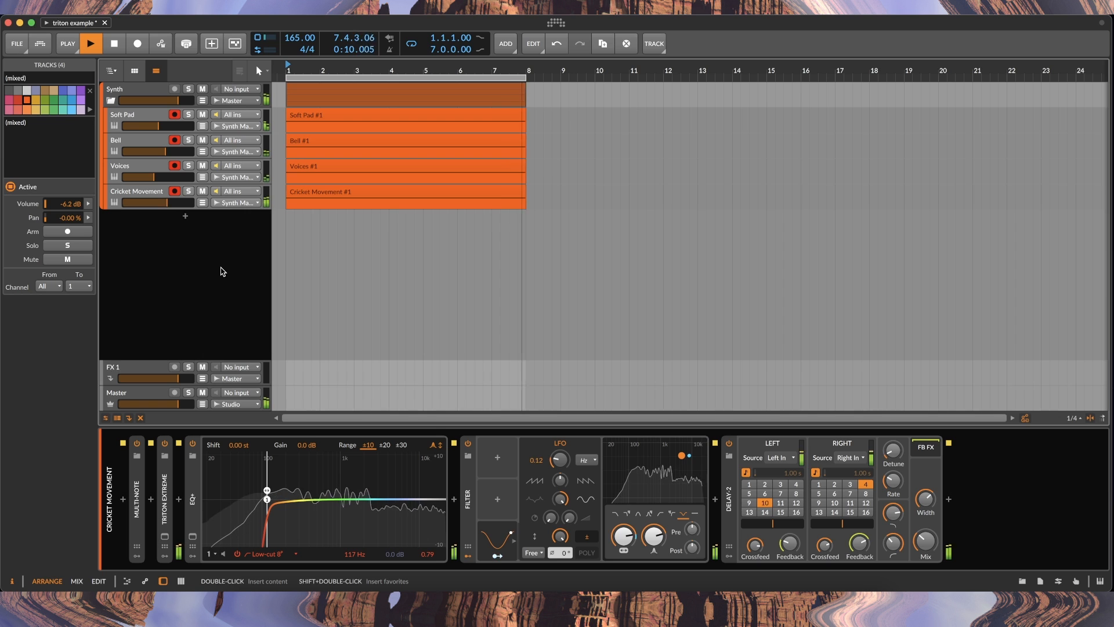
key(space)
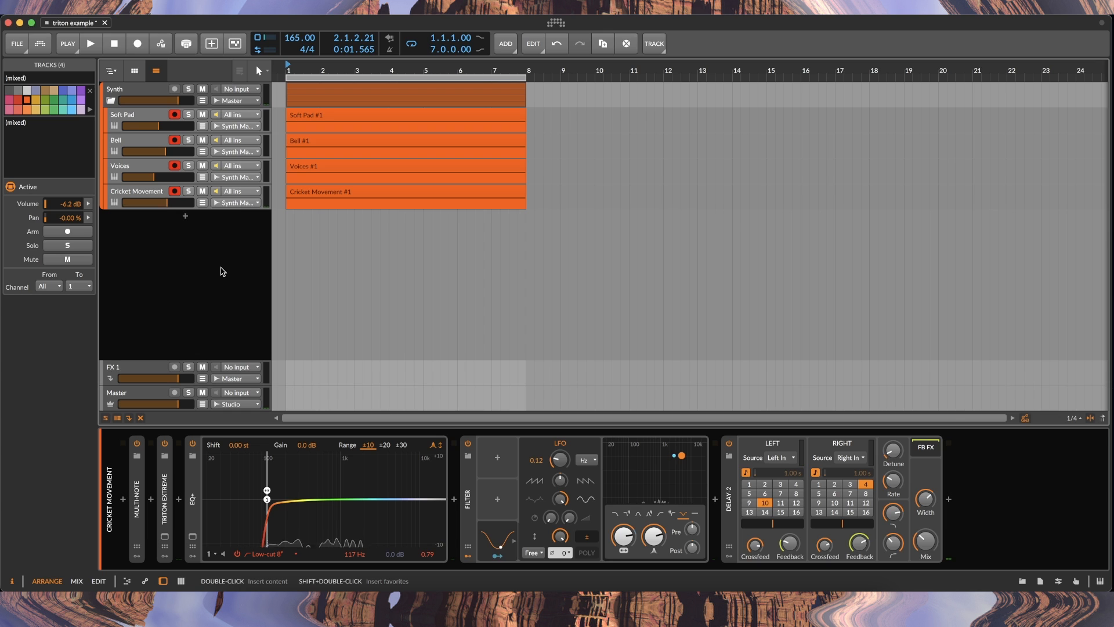
Examine the device chains of the Soft Pad, Bell, Voices and Cricket Movement tracks one after another
click(130, 116)
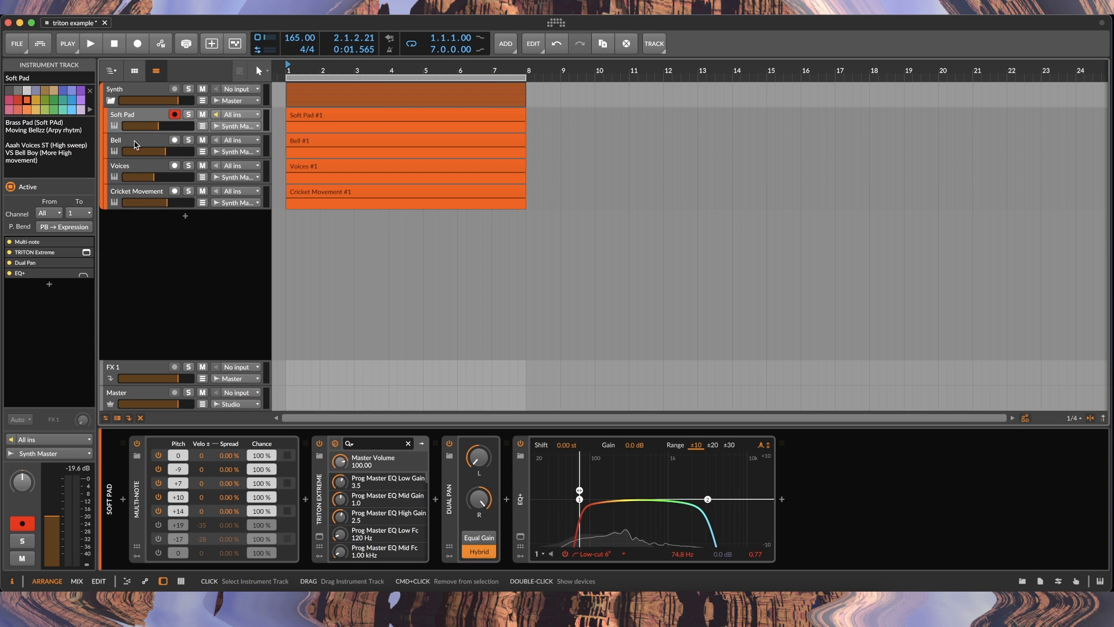
click(134, 144)
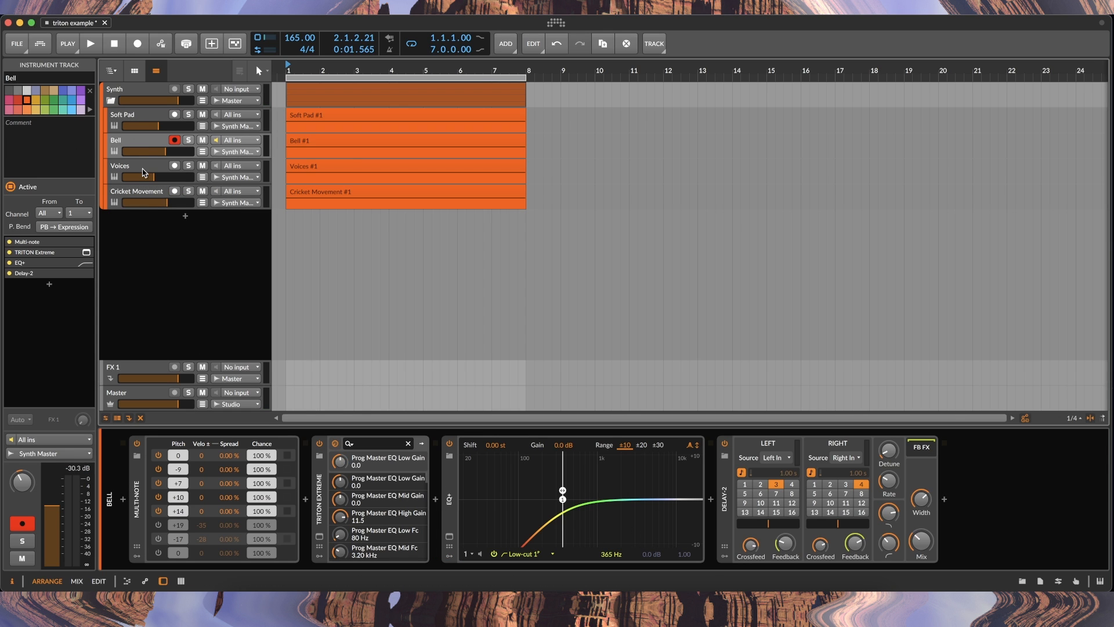
click(133, 168)
click(145, 194)
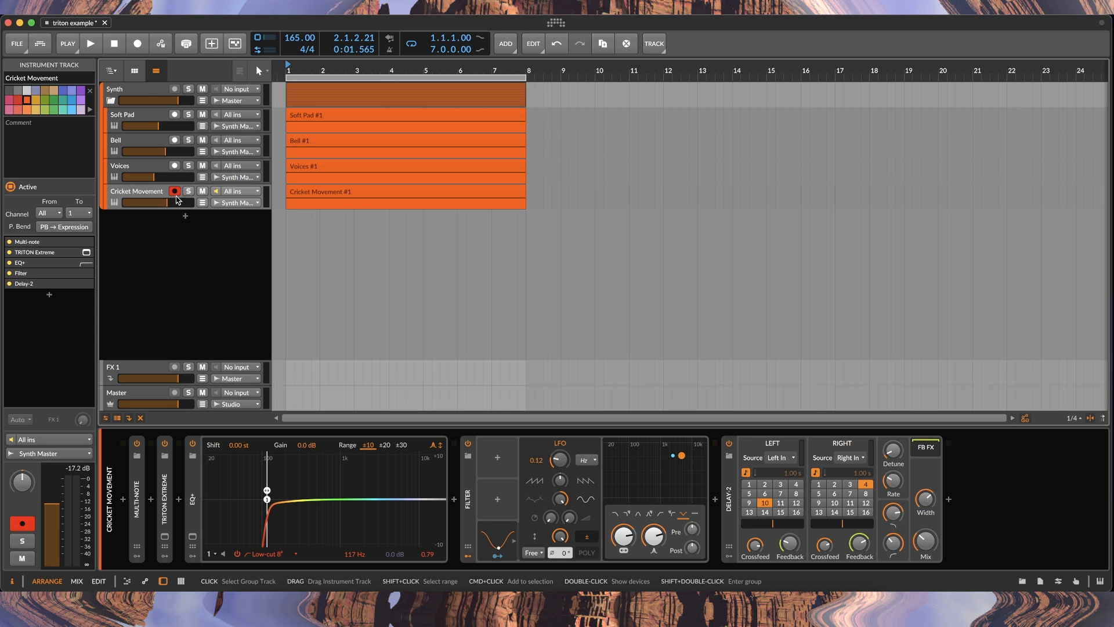
right_click(172, 243)
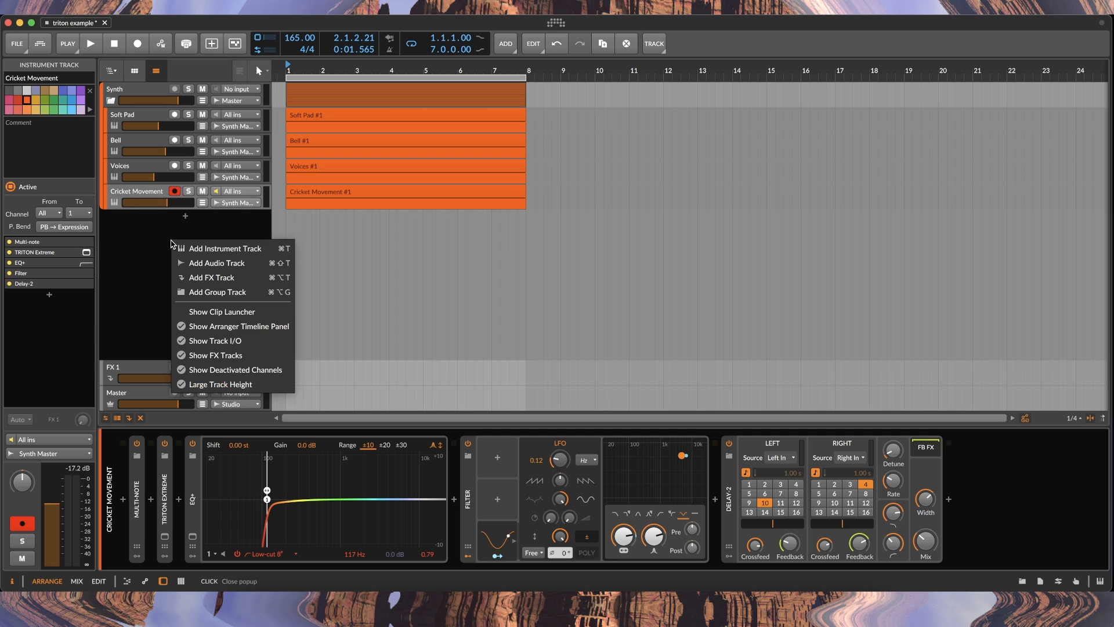
click(234, 295)
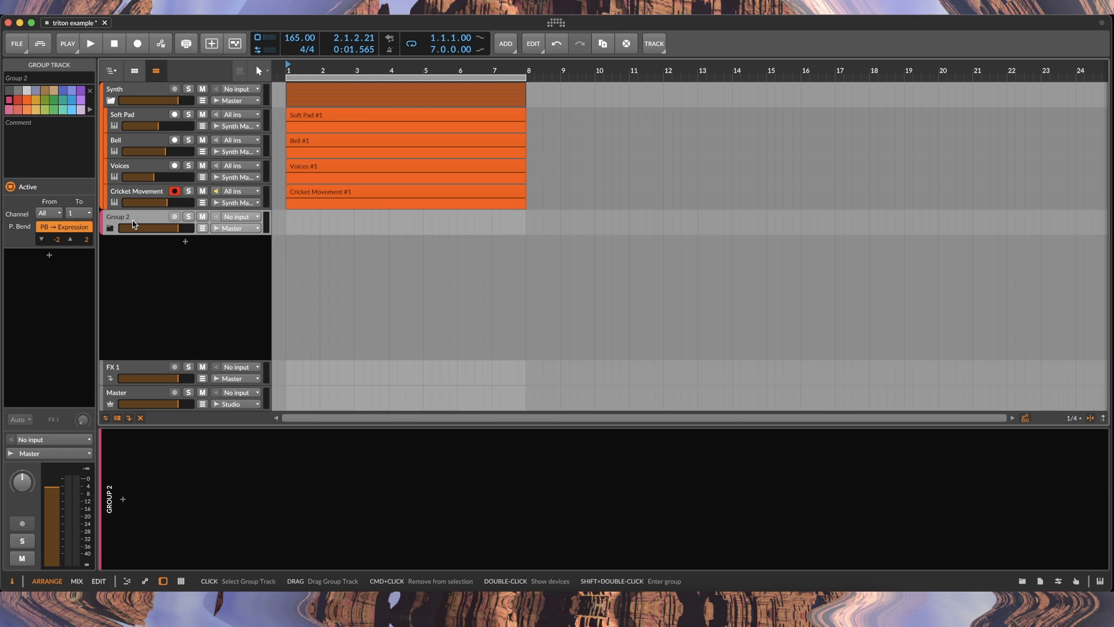
key(super+z)
Select the four instrument tracks from Soft Pad to Cricket Movement and view the Synth group's effect devices
click(142, 120)
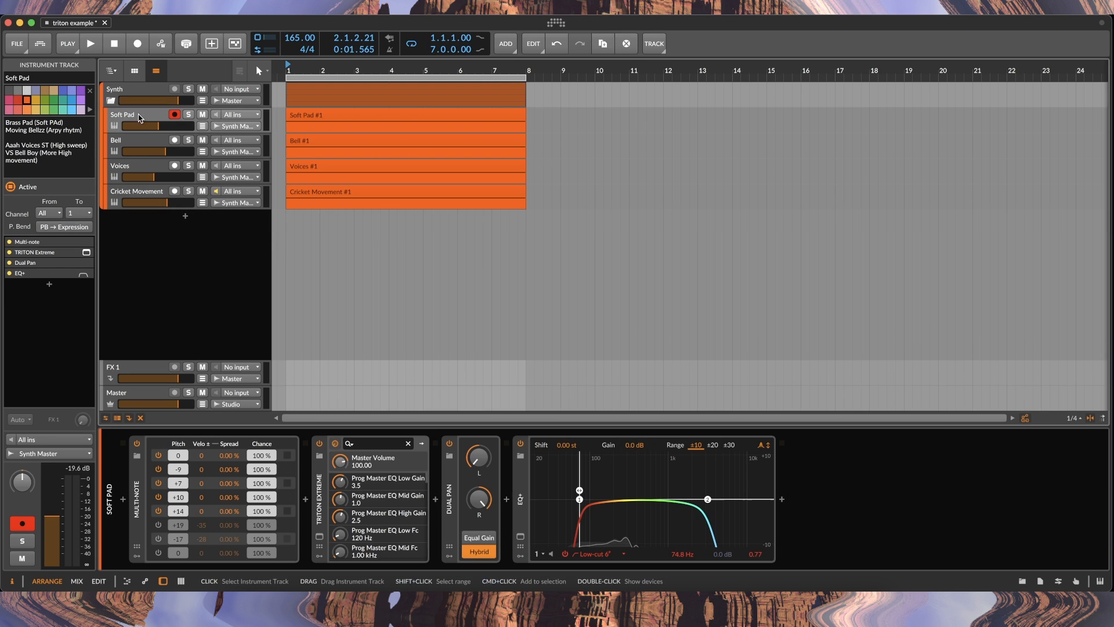
shift+click(144, 192)
right_click(143, 194)
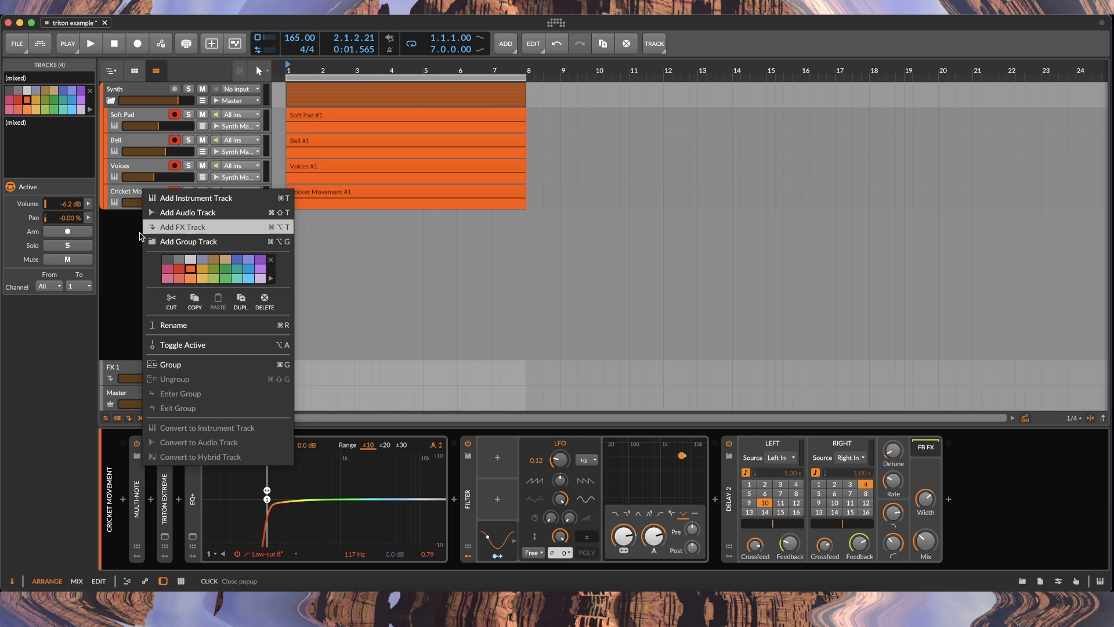
click(124, 237)
click(140, 90)
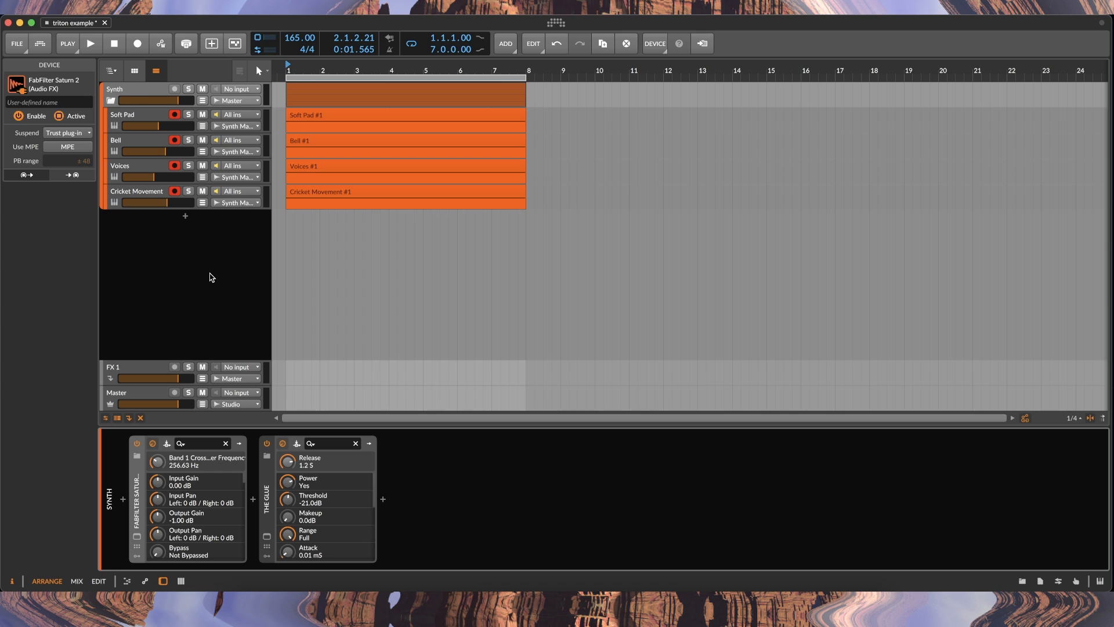
click(183, 250)
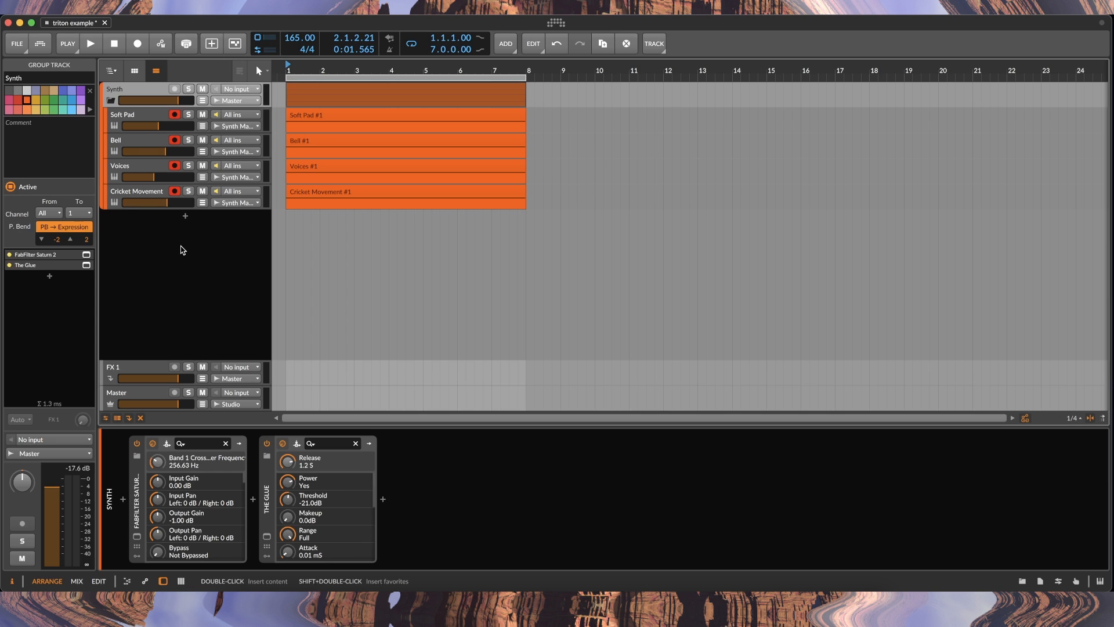
Add an audio track below the Synth group and set its input to Synth Master (POST)
right_click(179, 243)
click(194, 259)
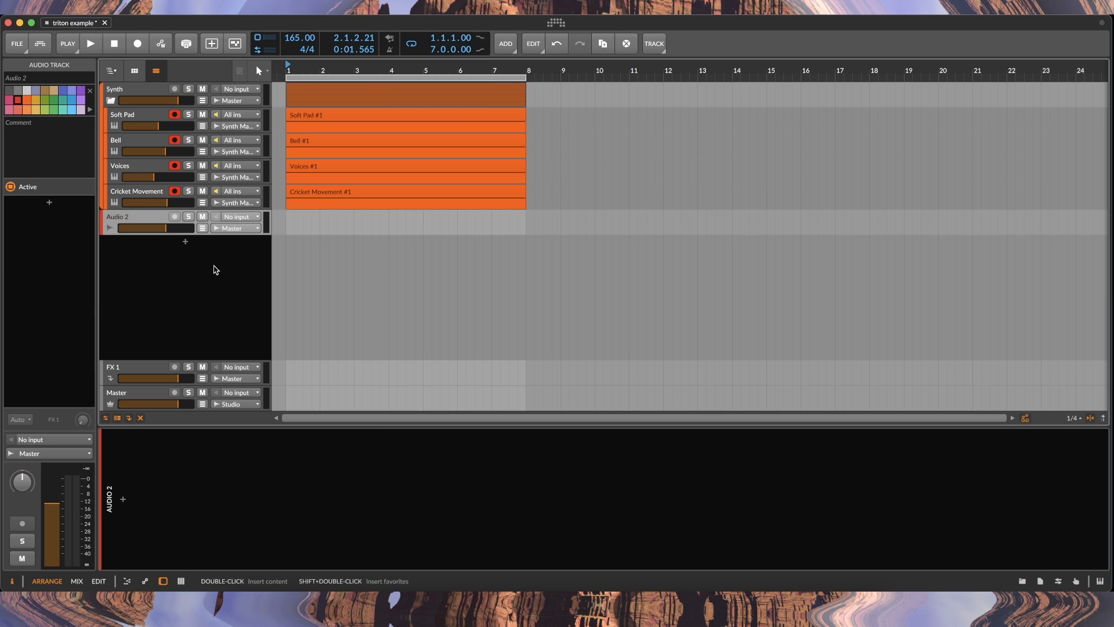
click(106, 419)
click(107, 419)
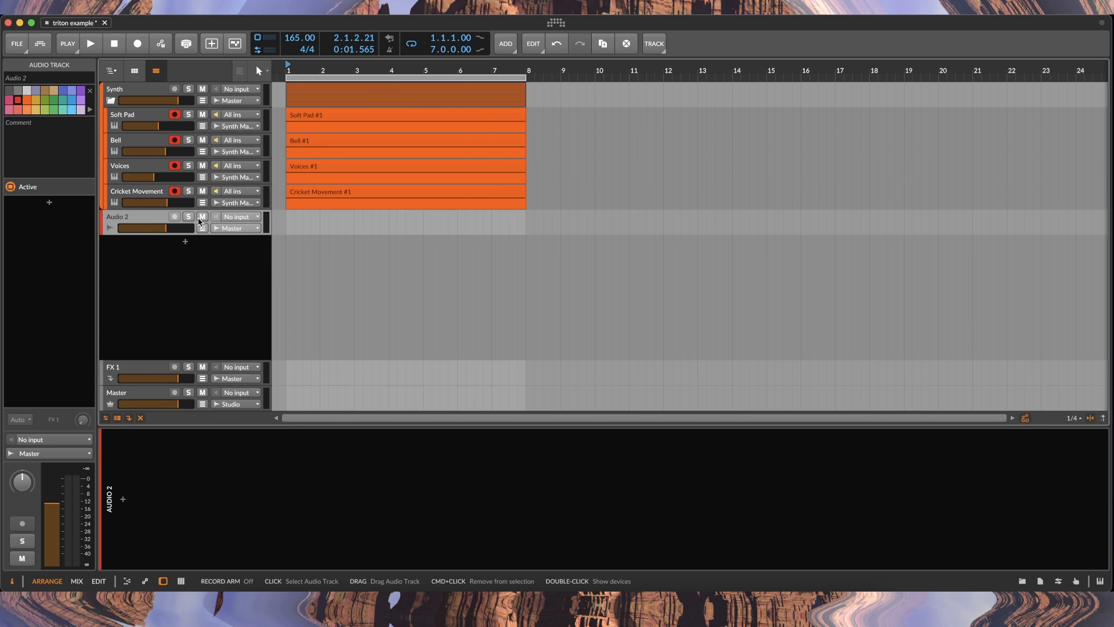
click(246, 219)
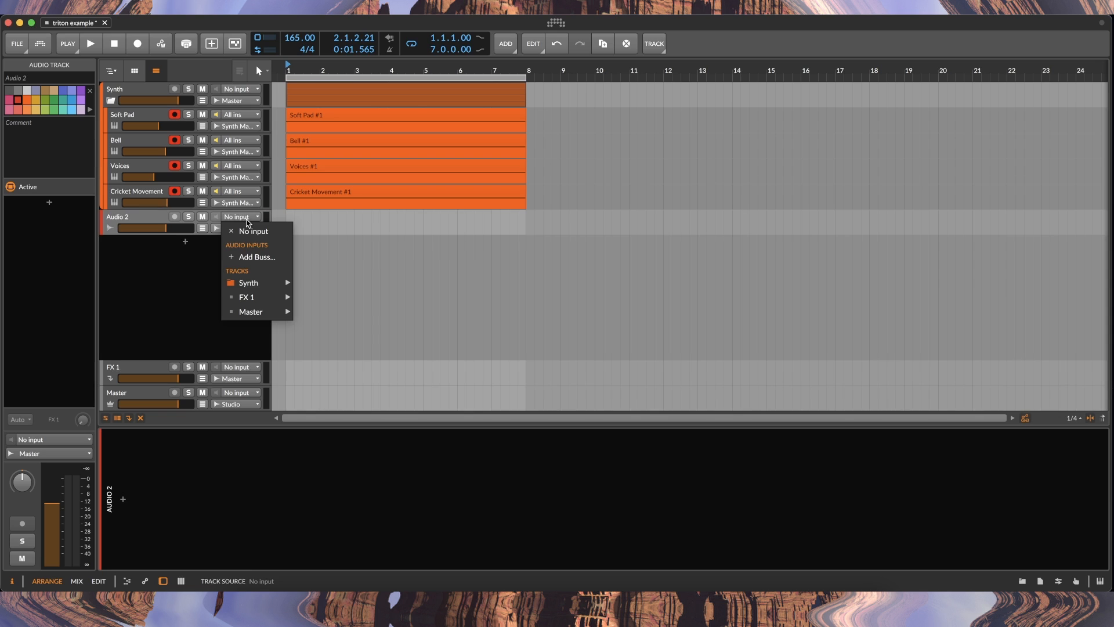
mouse_move(277, 285)
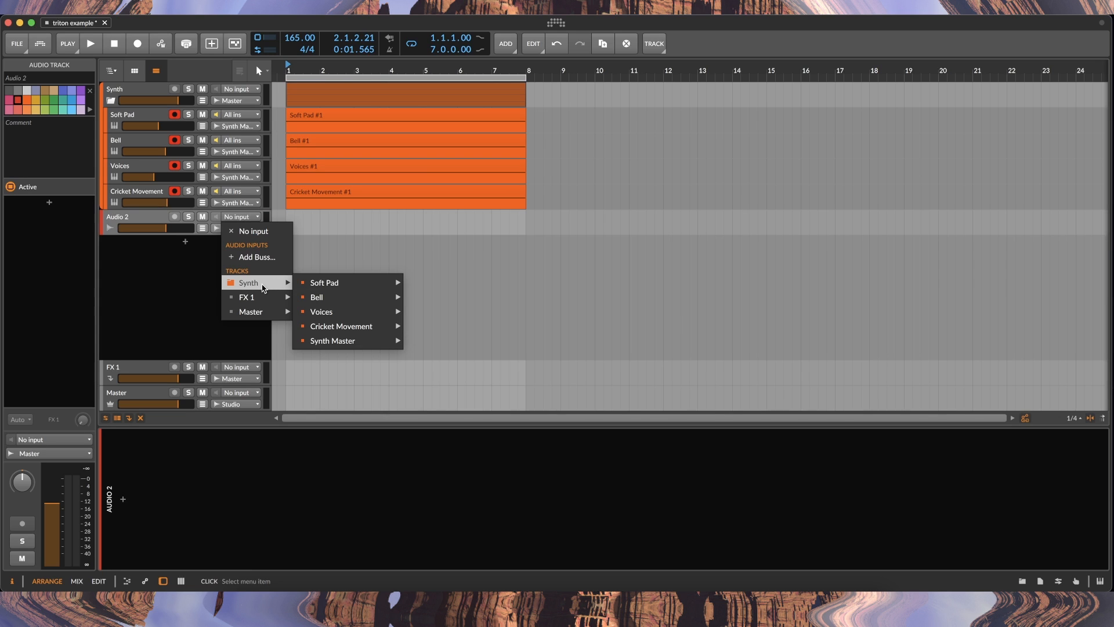
mouse_move(392, 343)
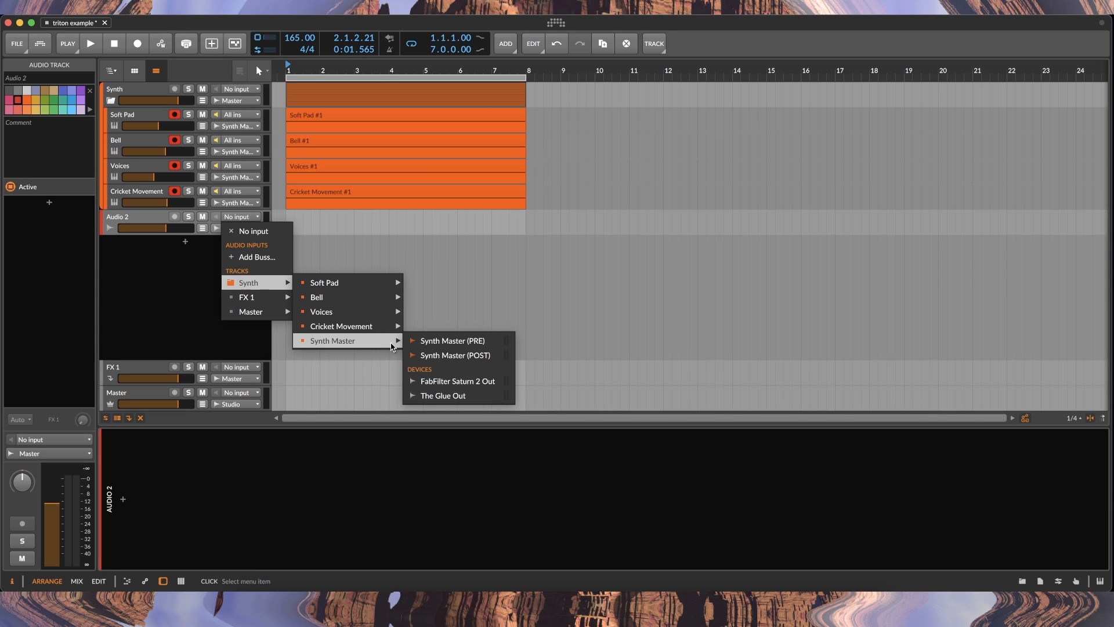
click(471, 360)
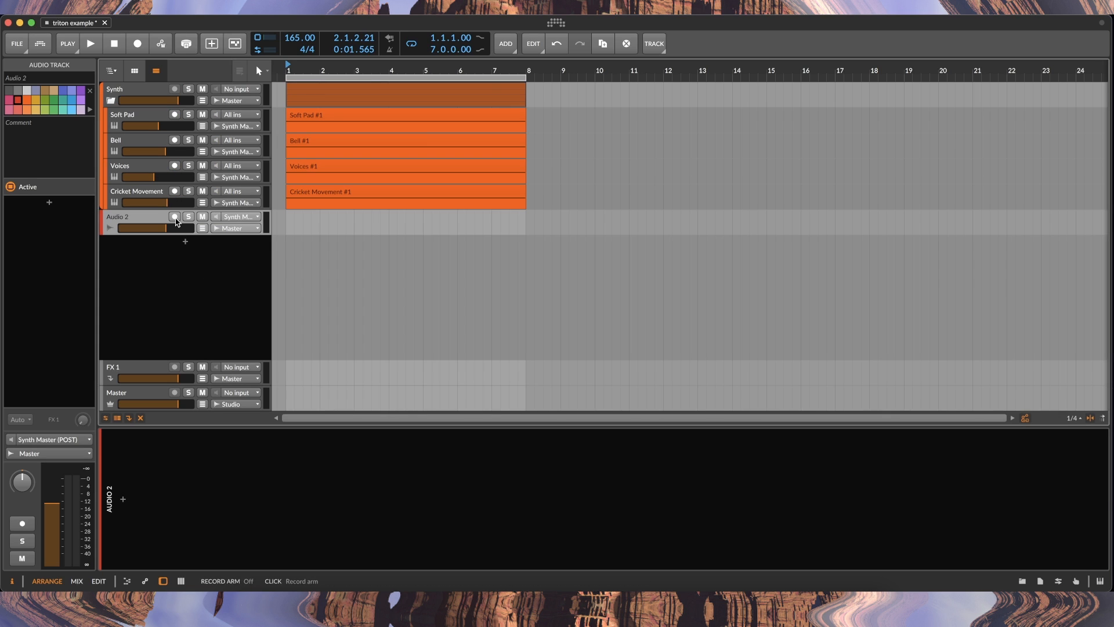
Arm the new audio track and record the Synth group's output onto it, including the decaying tail, extending the loop region to 11 bars
click(174, 216)
drag(526, 78, 595, 80)
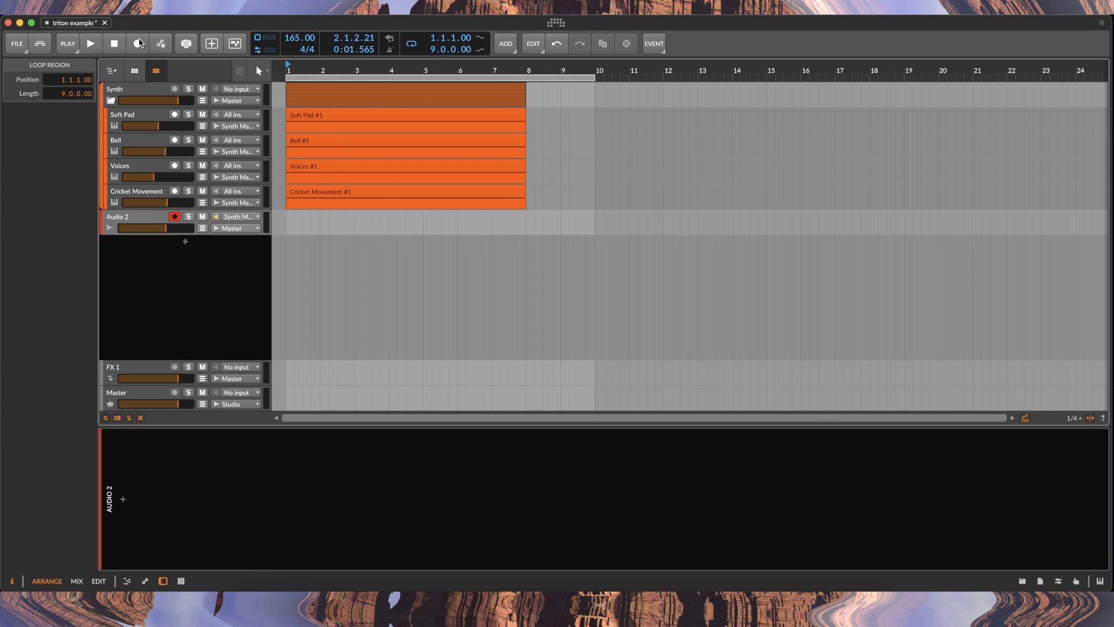
click(134, 49)
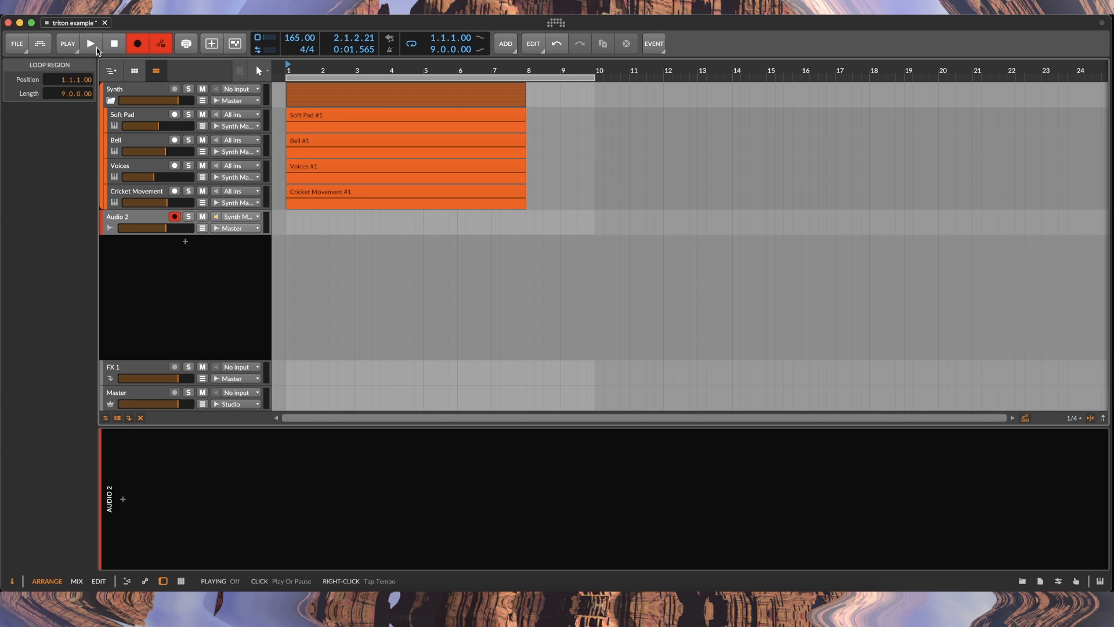
click(92, 45)
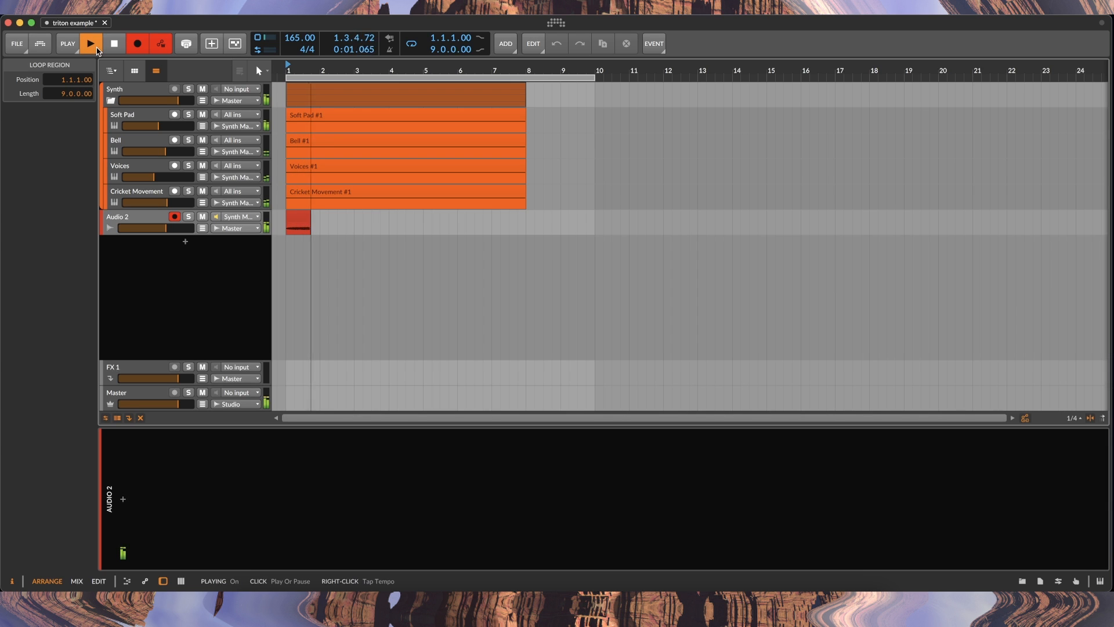
drag(131, 235, 131, 293)
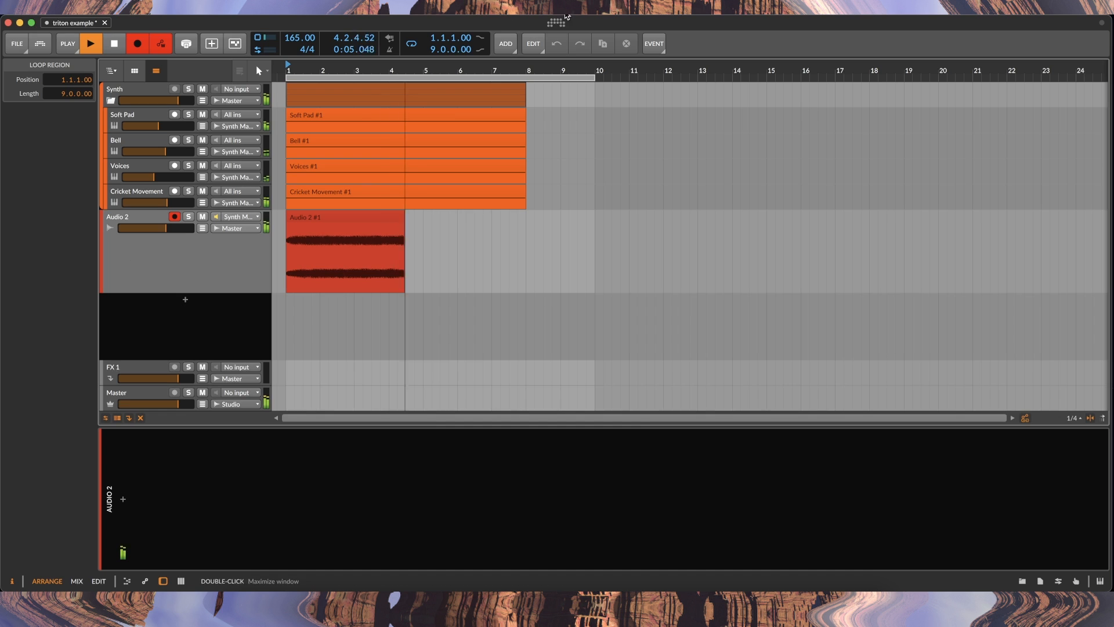
drag(593, 82, 664, 77)
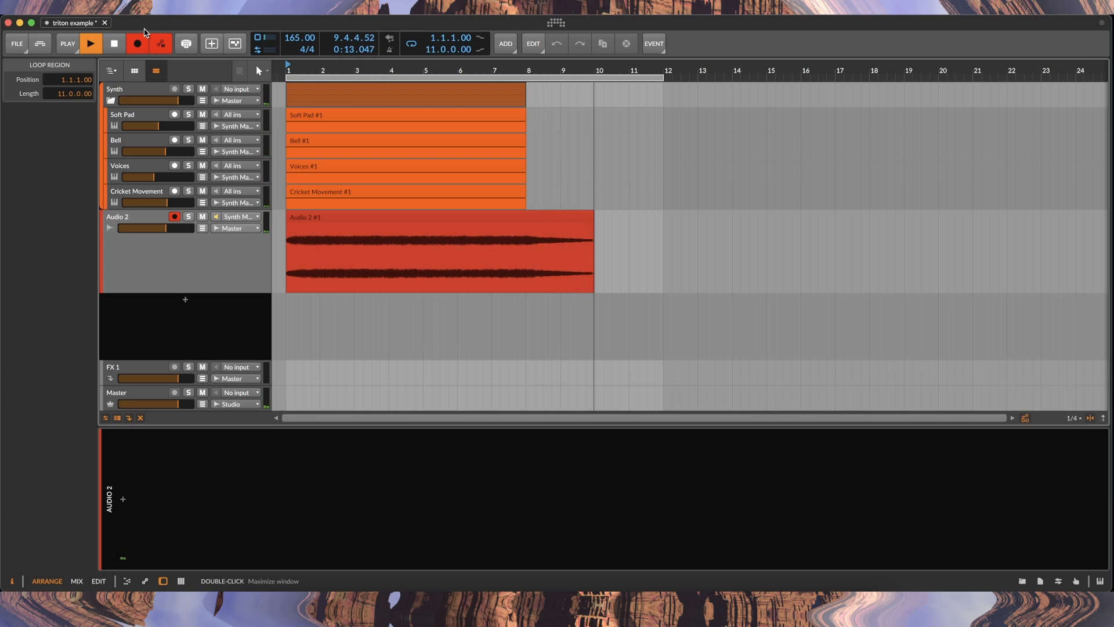
key(space)
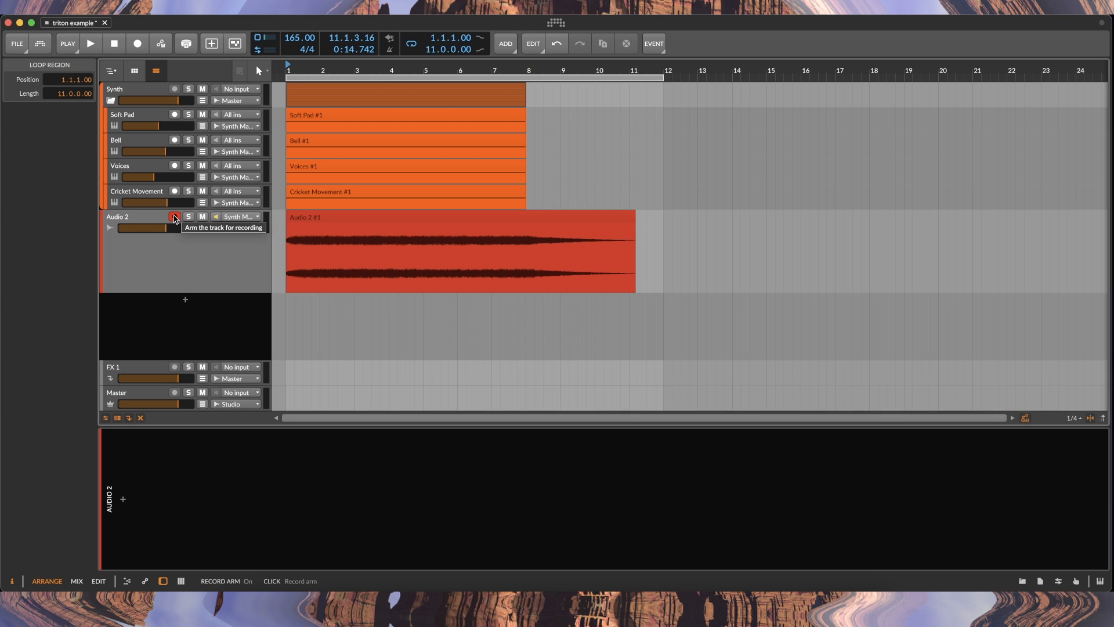
Deactivate the Synth group track and collapse it to hide its instrument tracks
right_click(135, 91)
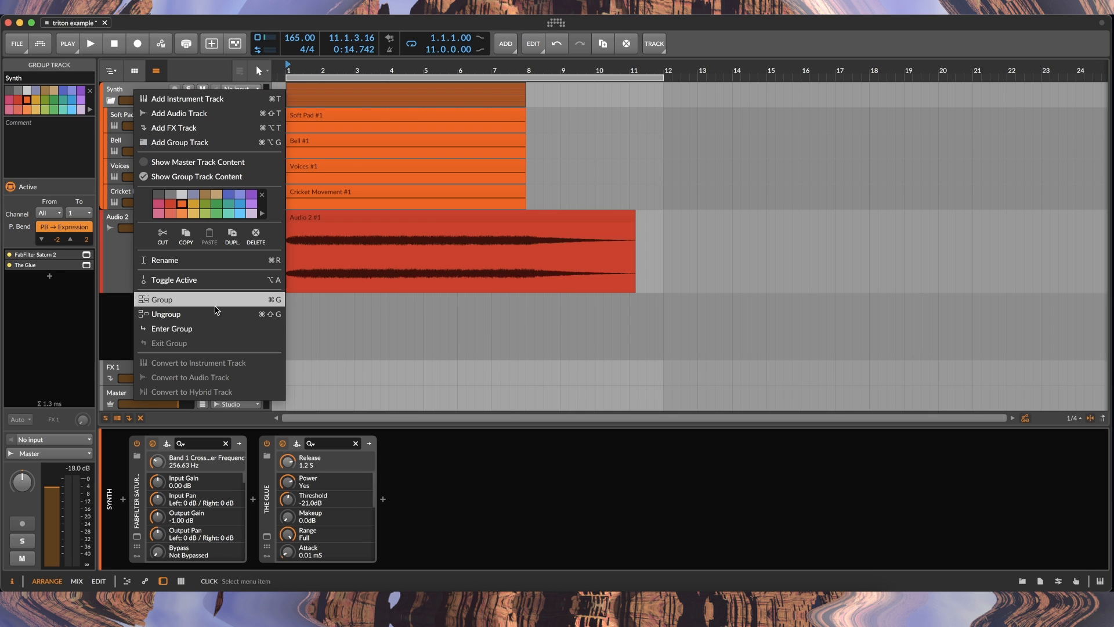
click(215, 280)
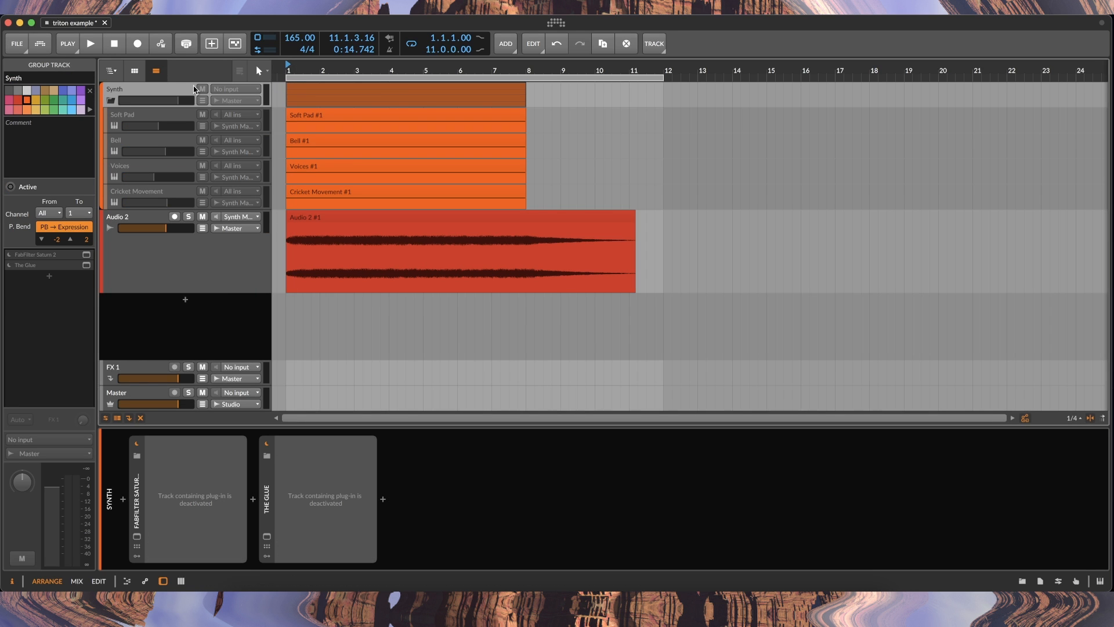
click(112, 100)
Select the Audio 2 track and play back the start of its recorded clip
click(155, 119)
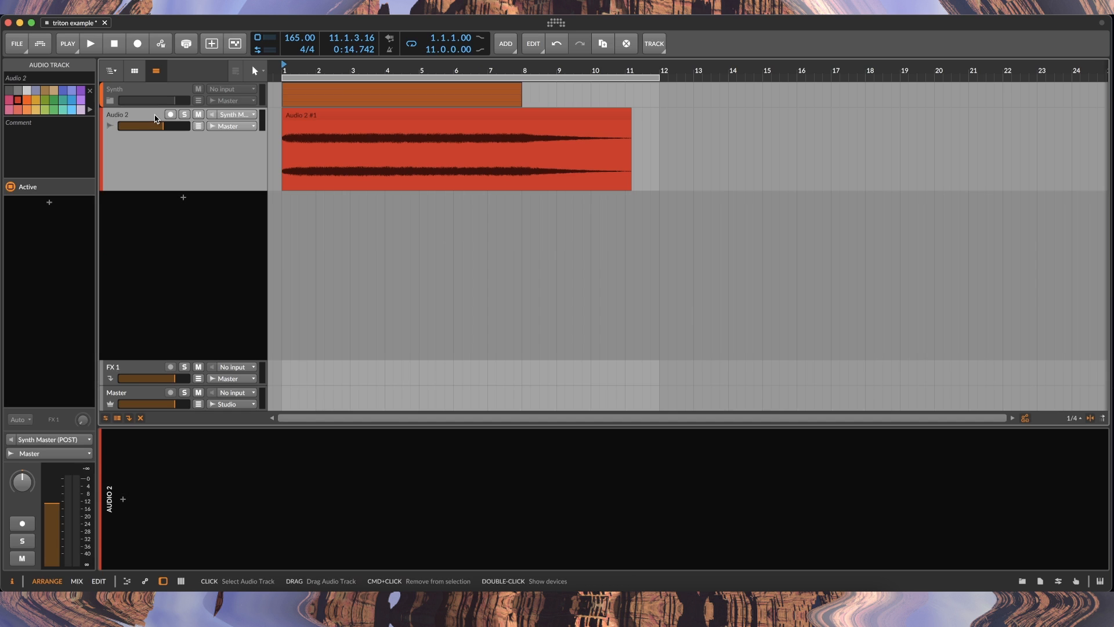
key(space)
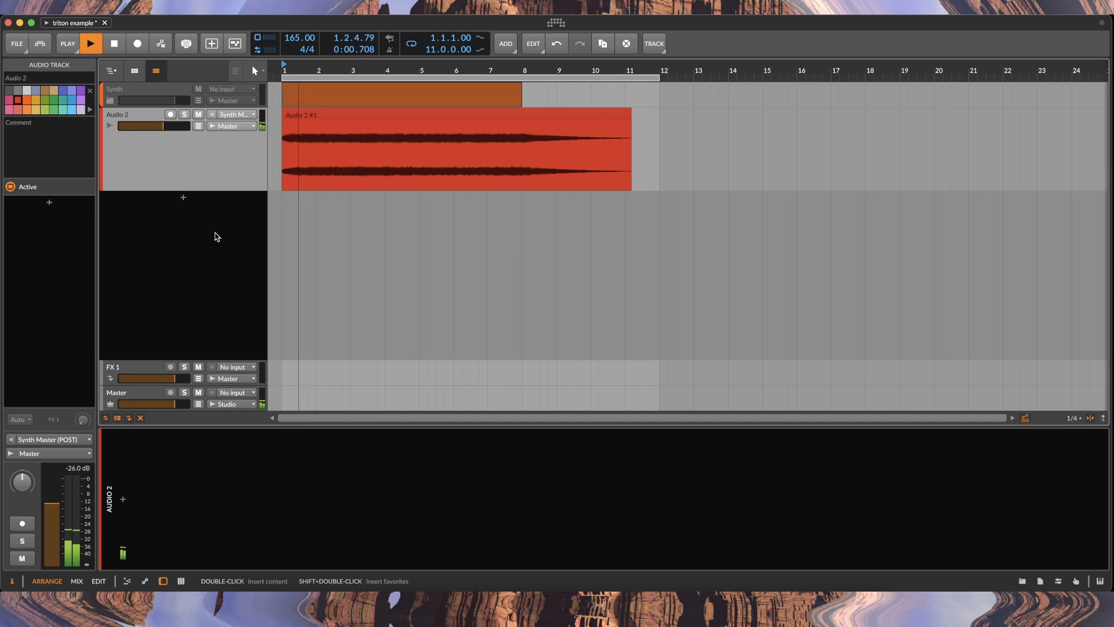
key(Tab)
key(Tab)
key(space)
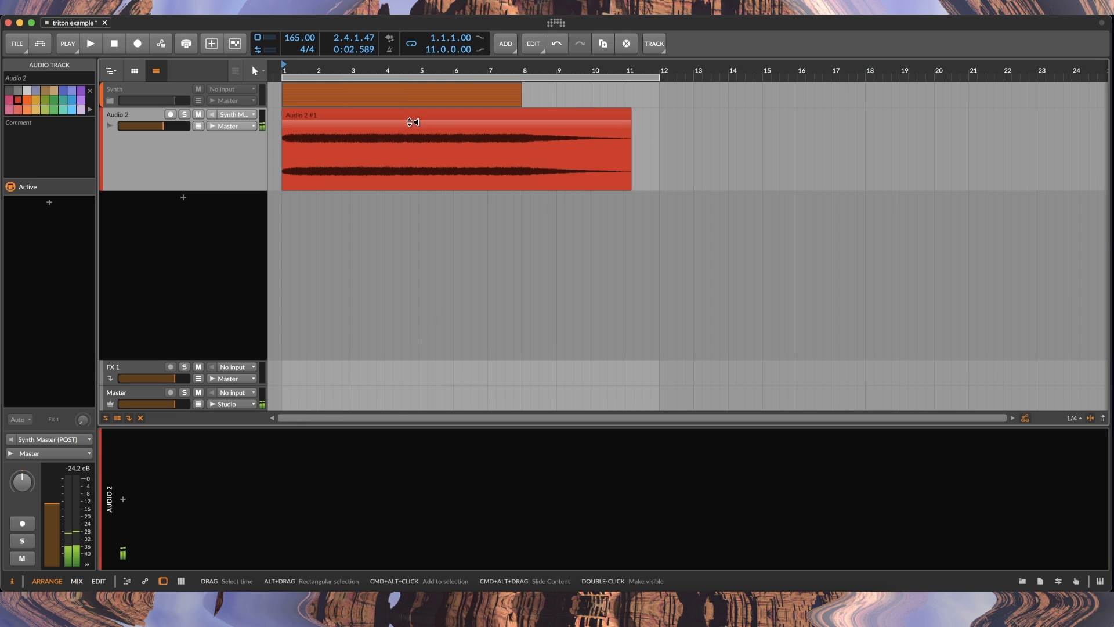
Add an instrument track with Bitwig's Sampler and load the recorded Audio 2 clip into it
right_click(208, 220)
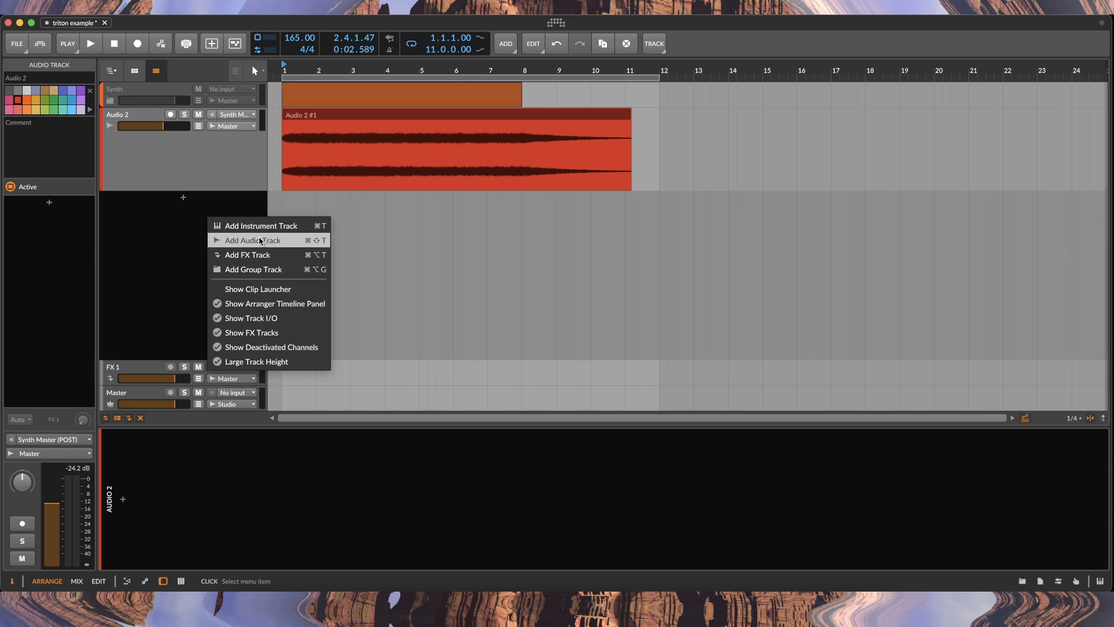
click(251, 225)
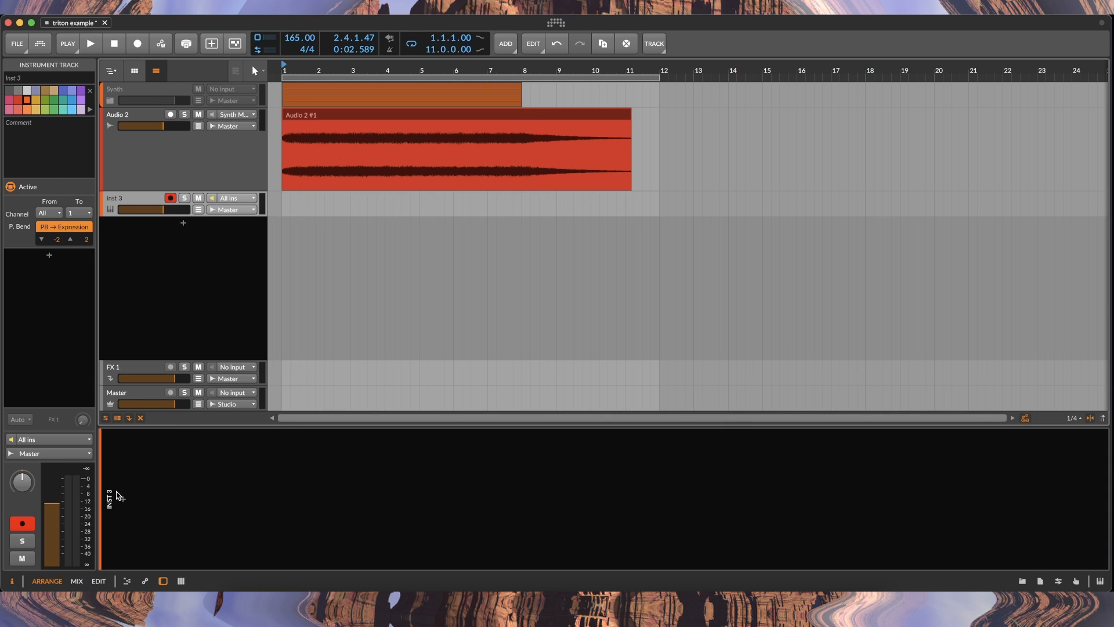
click(117, 495)
text(sam)
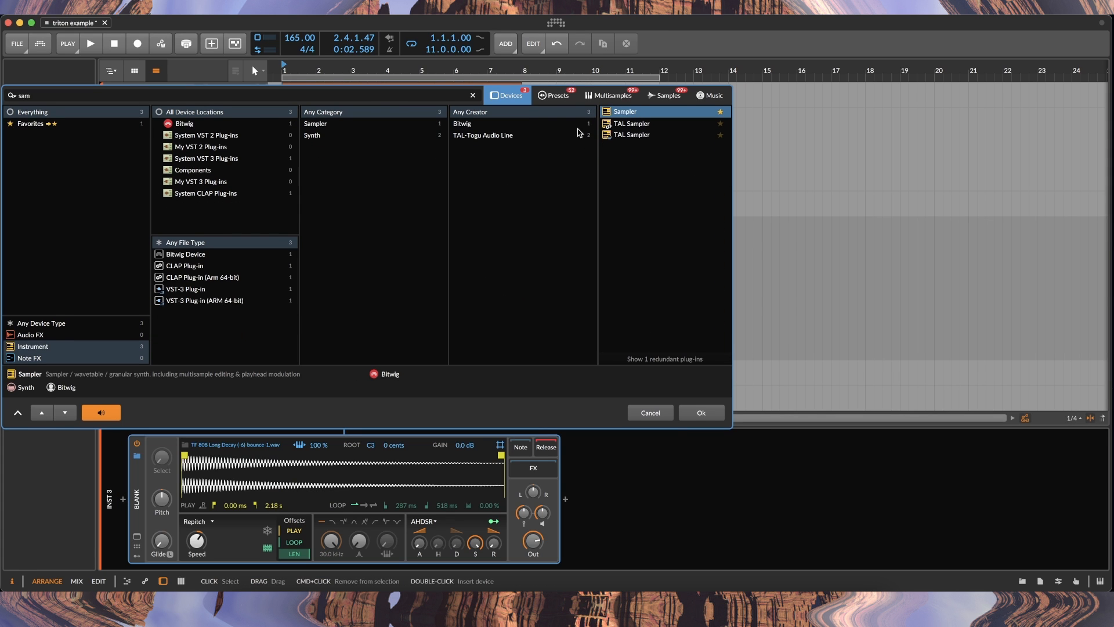
double_click(637, 112)
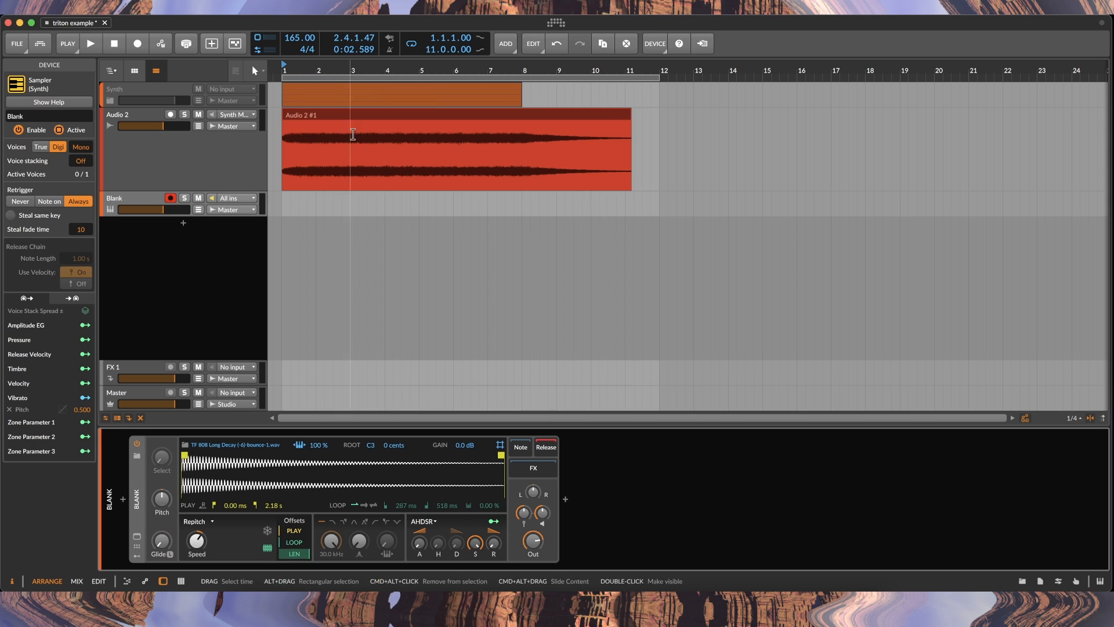
drag(329, 490, 329, 489)
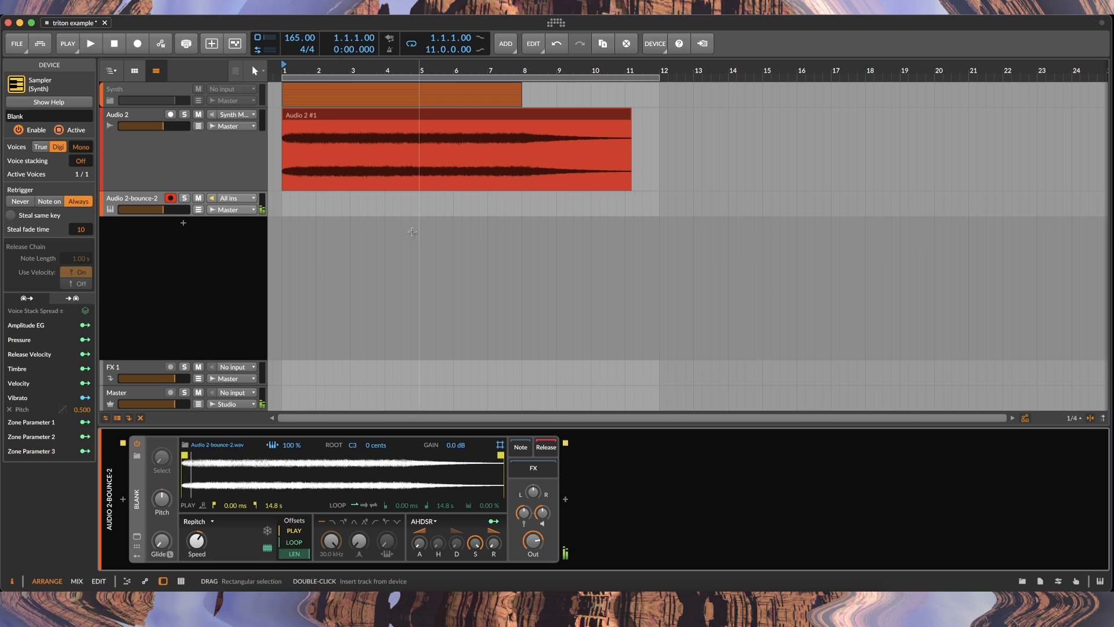
Deactivate the Audio 2 track that holds the recorded clip and delete it from the arrangement
right_click(176, 150)
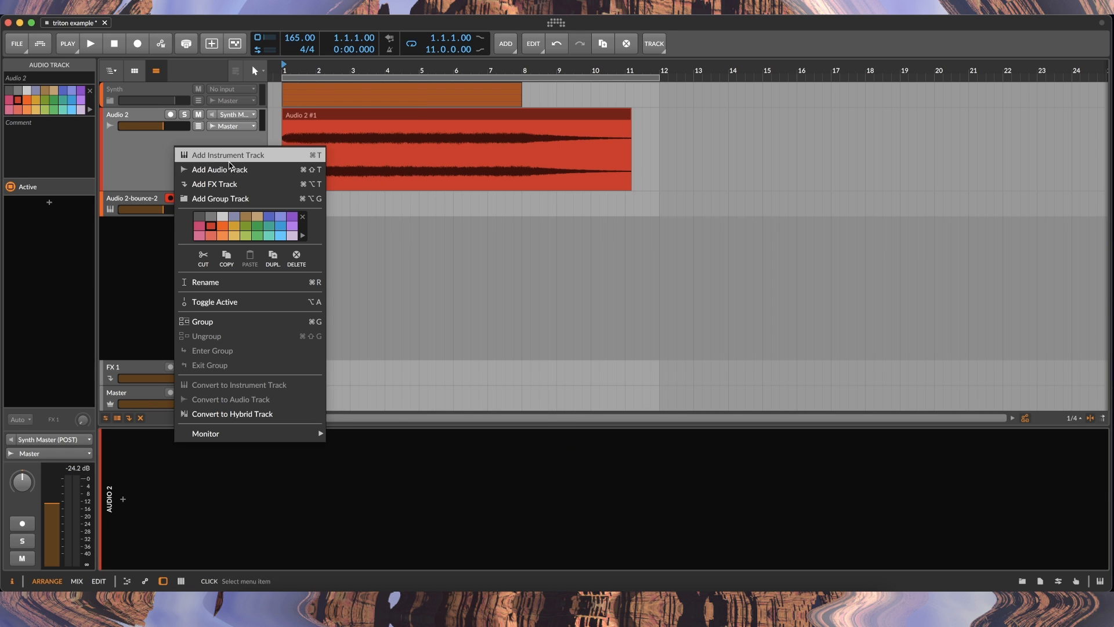
click(249, 303)
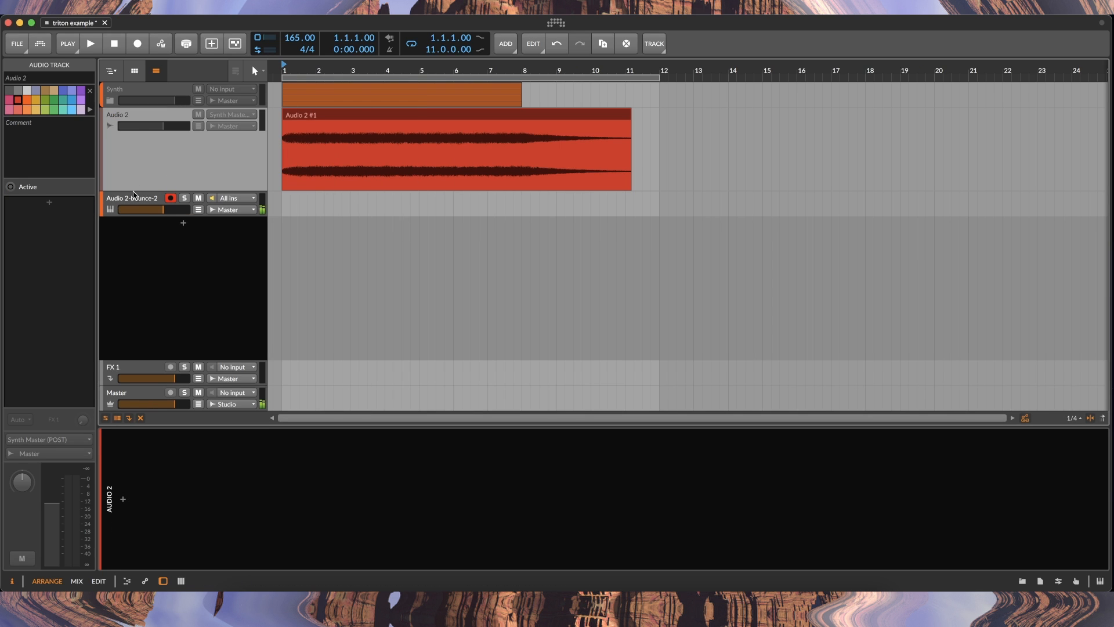
key(Delete)
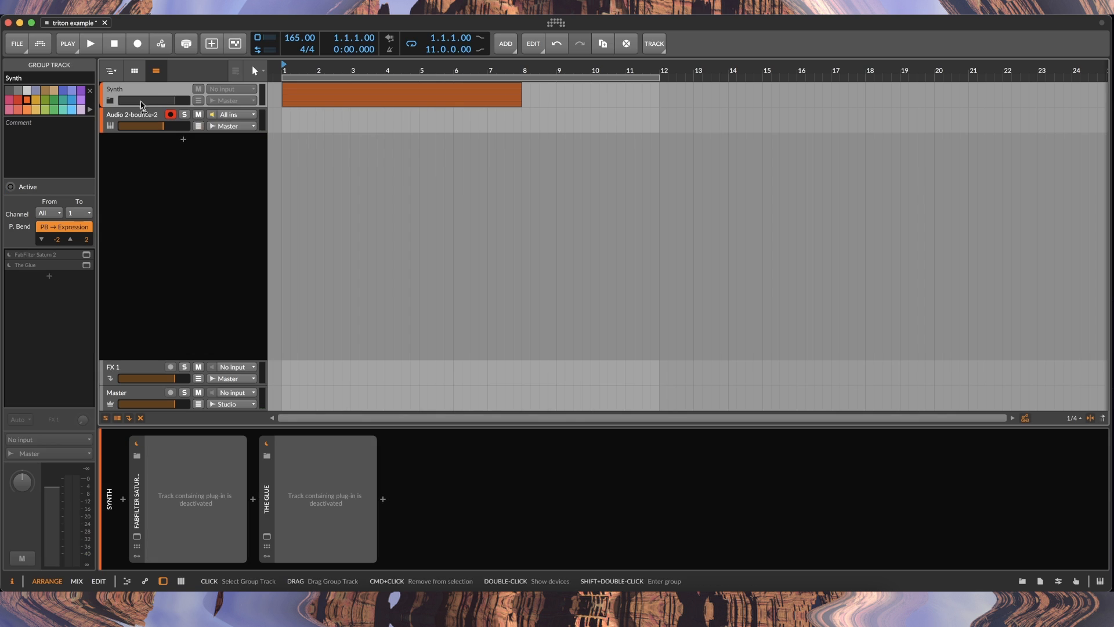
On the Audio 2-bounce-2 track's Sampler, lengthen the envelope release and set the number of voices to 2
click(142, 115)
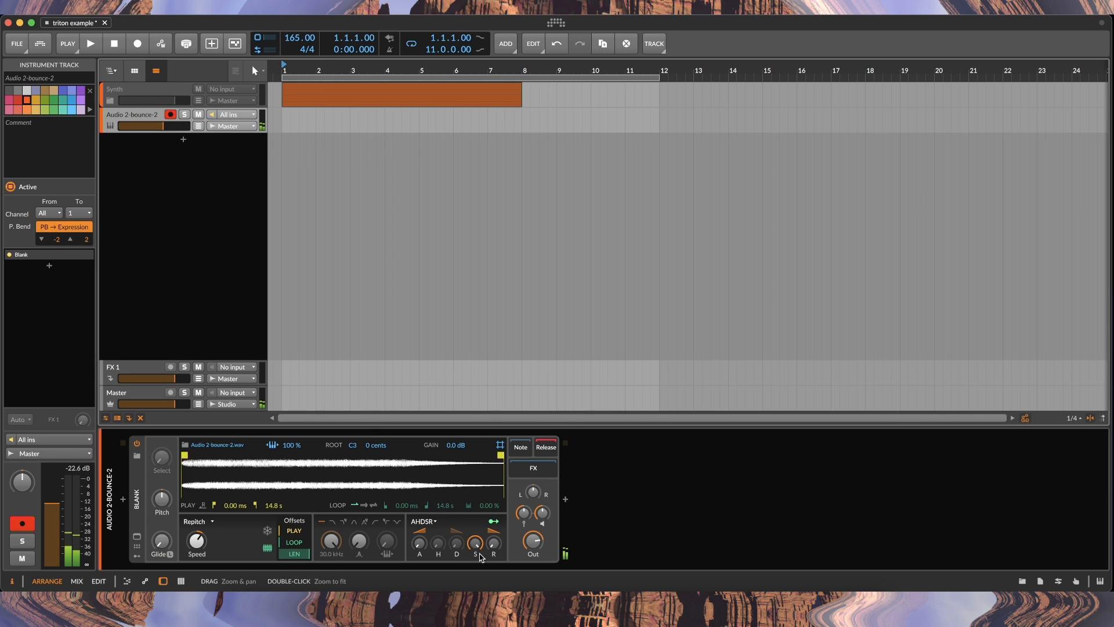
drag(494, 545, 496, 548)
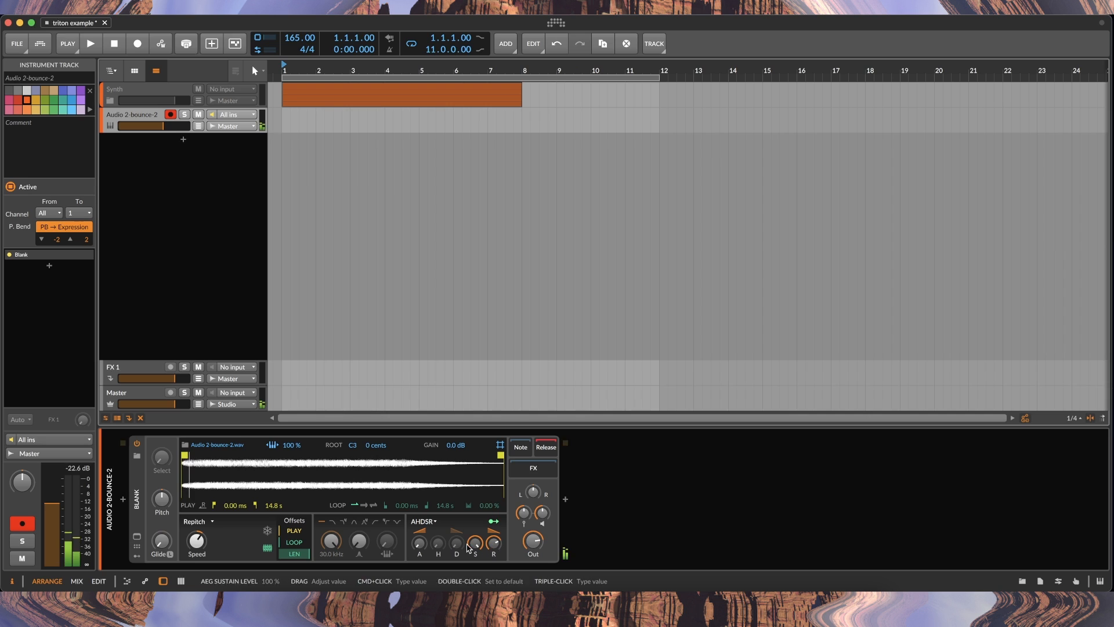
click(135, 481)
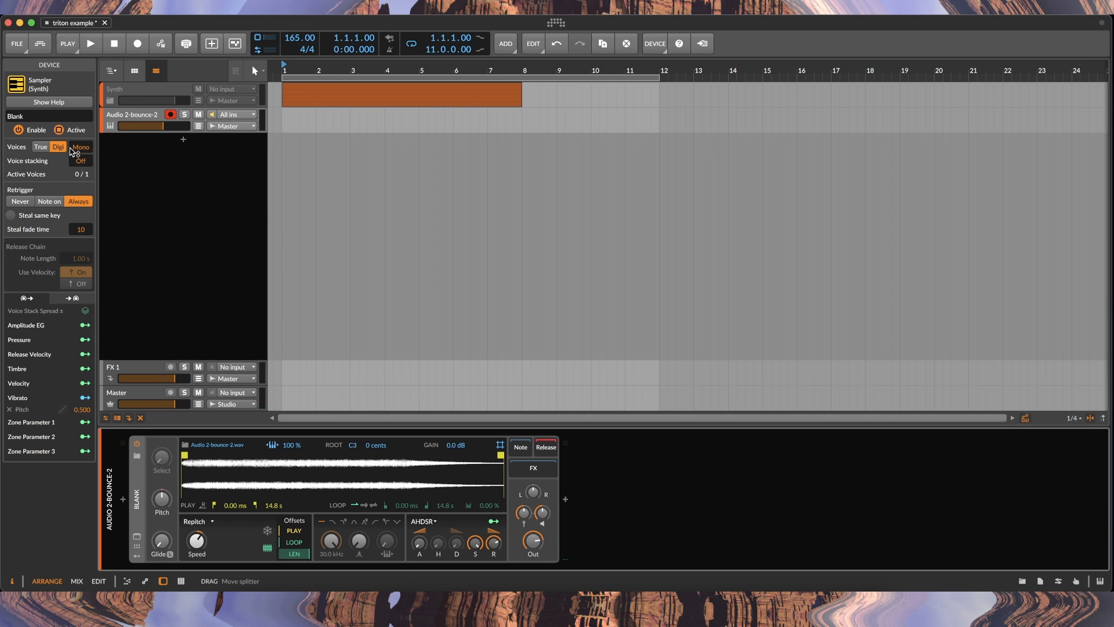
click(80, 148)
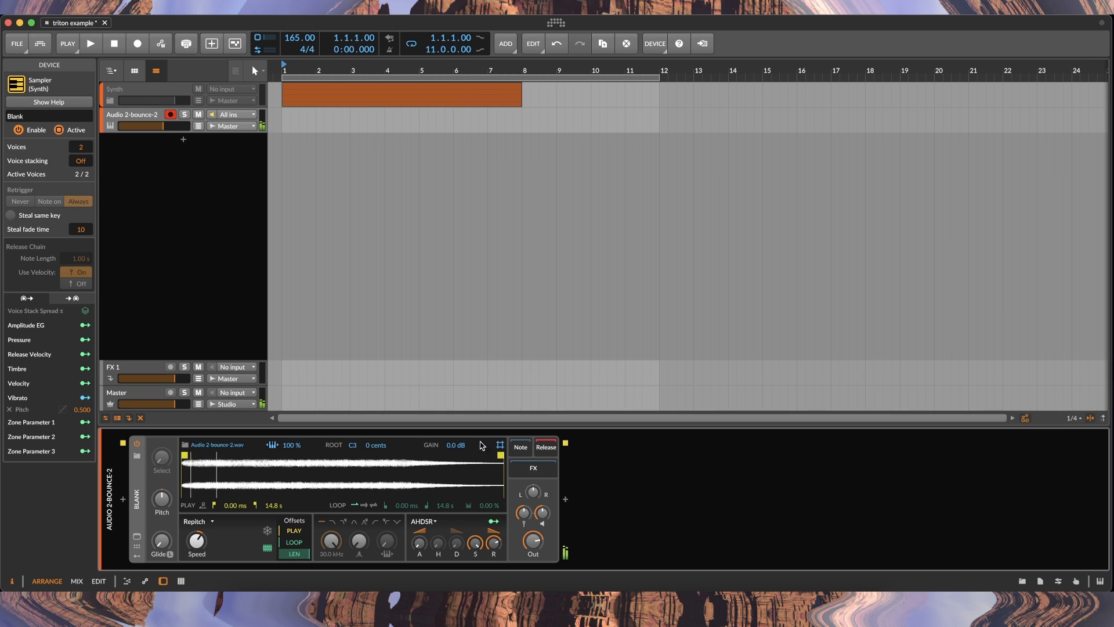
Raise the Sampler's sample gain to about +8.2 dB and check the track's level in the mixer
drag(456, 447, 454, 448)
key(alt+2)
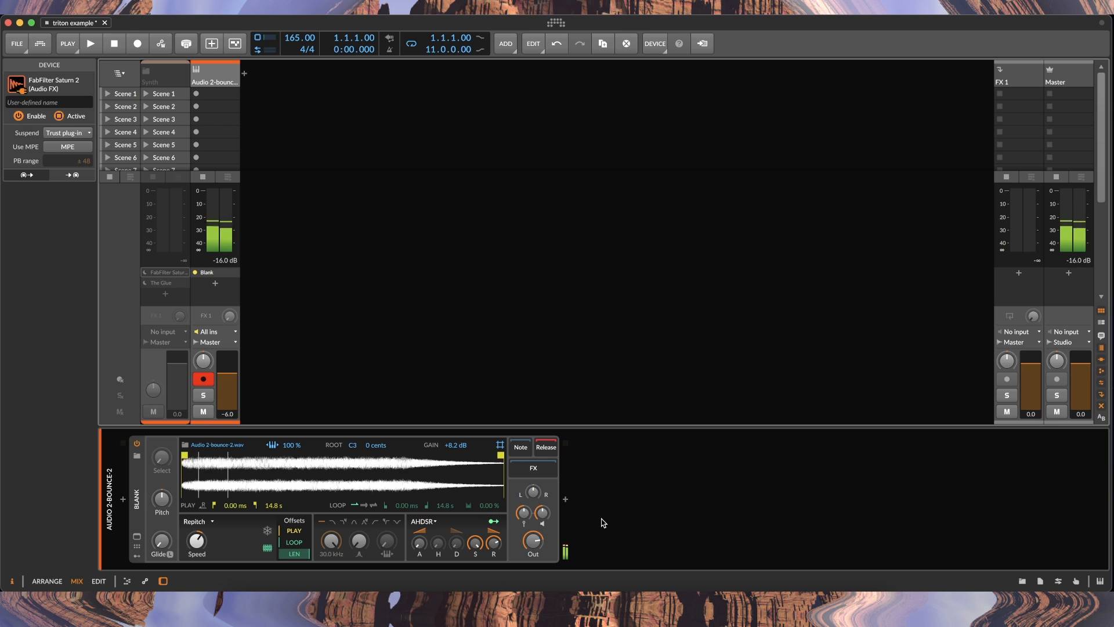
key(alt+1)
Add the FilterFreak1 filter and the Rev INTENSITY reverb after the Sampler in the device chain
click(565, 498)
text(fil)
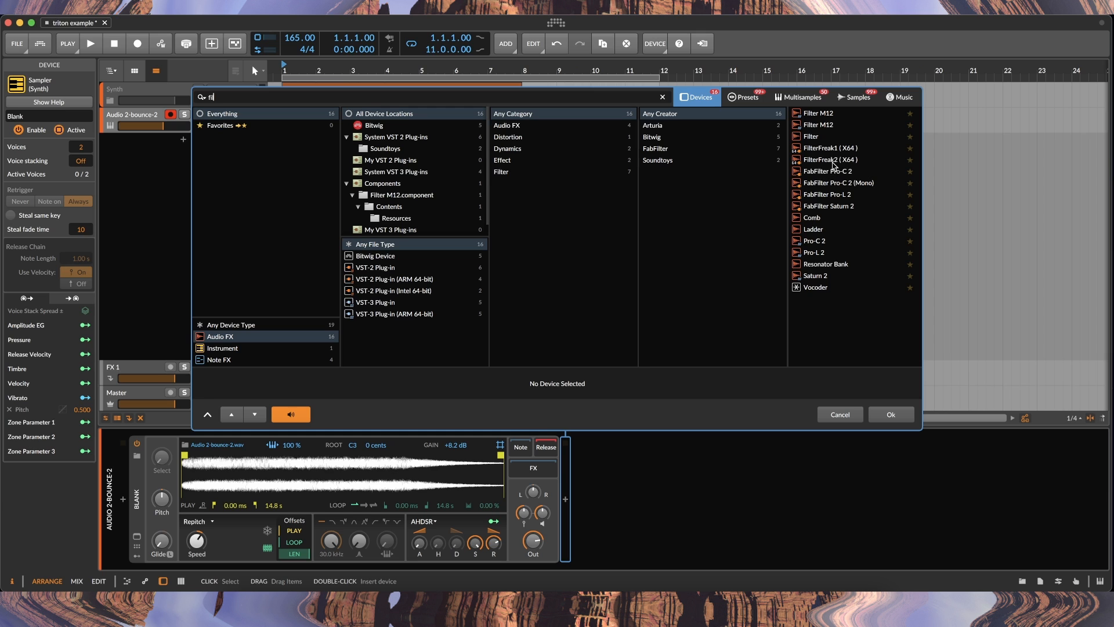
double_click(834, 152)
click(699, 498)
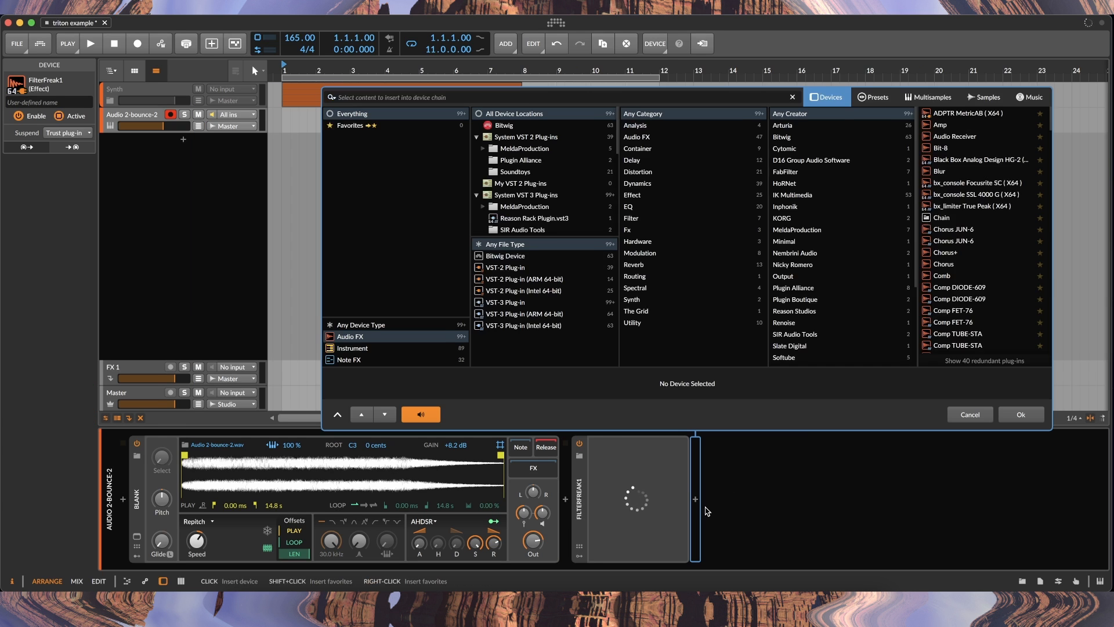
text(rev)
double_click(990, 111)
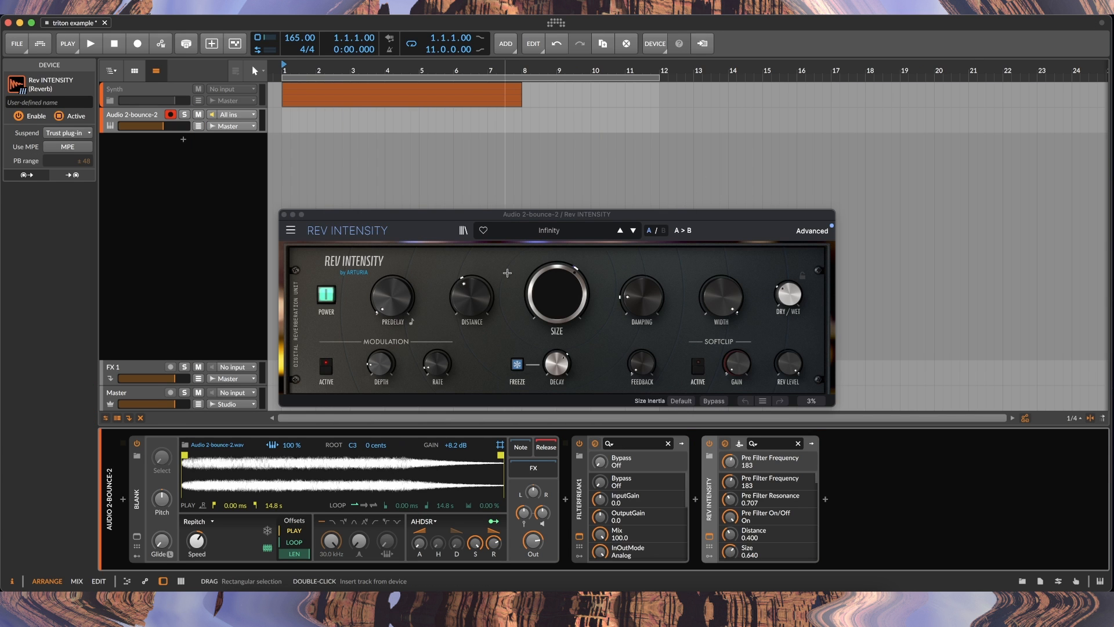
Move the Rev INTENSITY window clear of FilterFreak1 and set the filter frequency to about 2507 Hz
drag(553, 214, 639, 68)
click(329, 232)
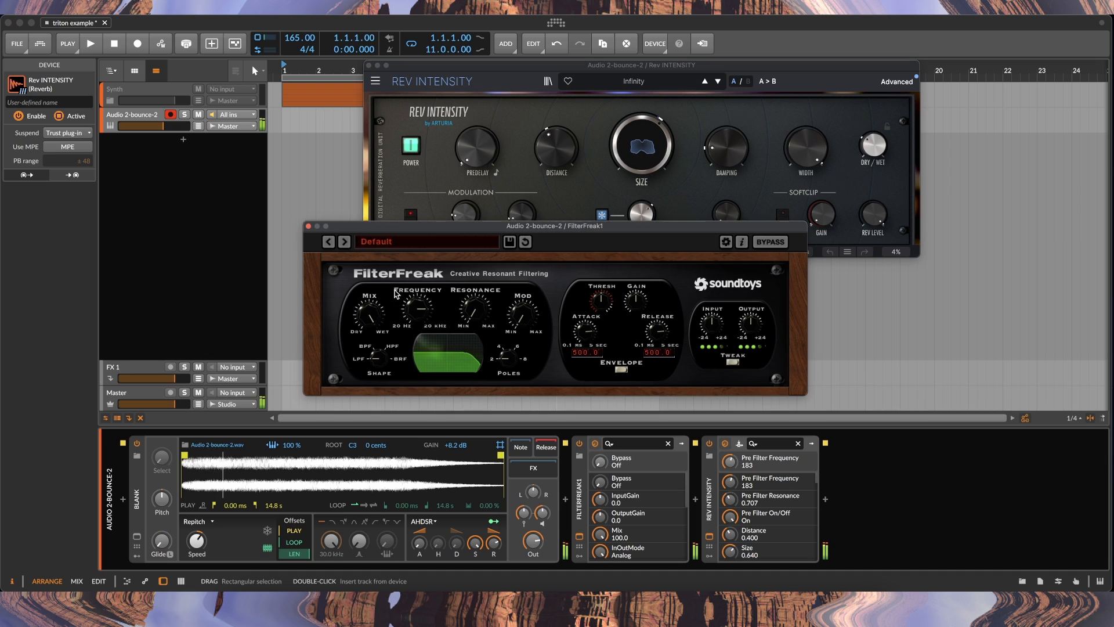
drag(412, 308, 414, 312)
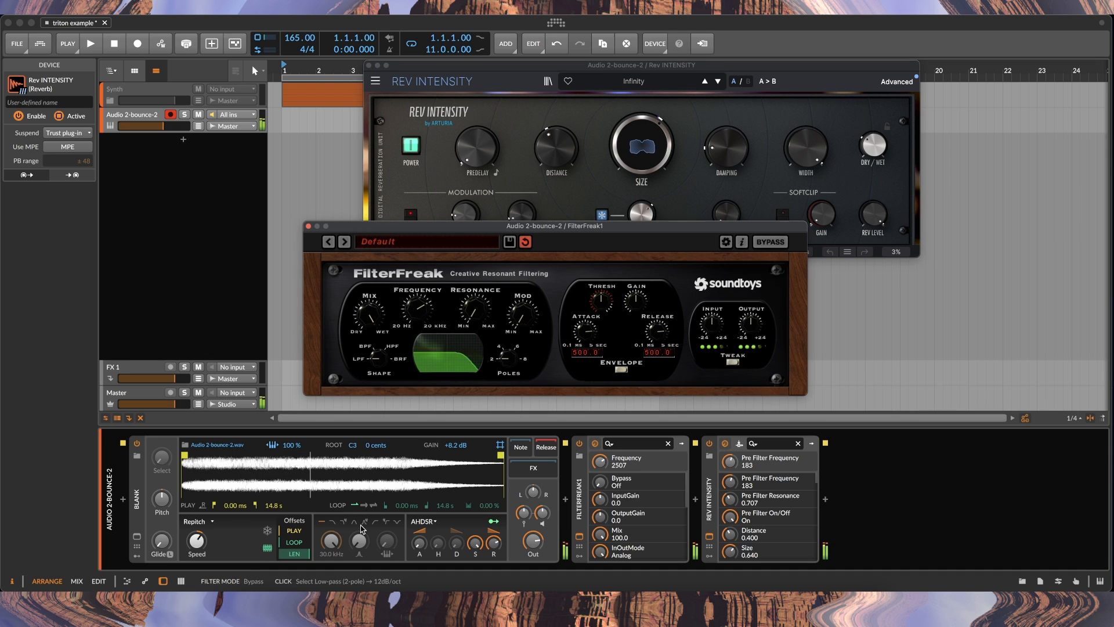
Enable looping in the Sampler, with the loop running from about 2.63 s to 11.0 s and a 13% crossfade
click(363, 506)
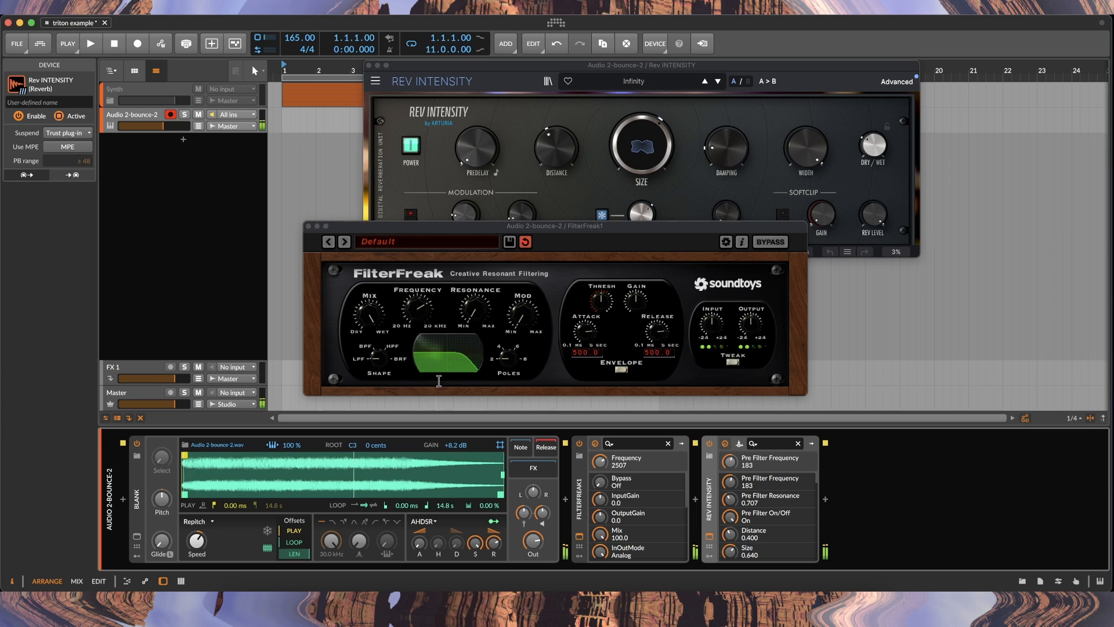
drag(503, 494, 421, 494)
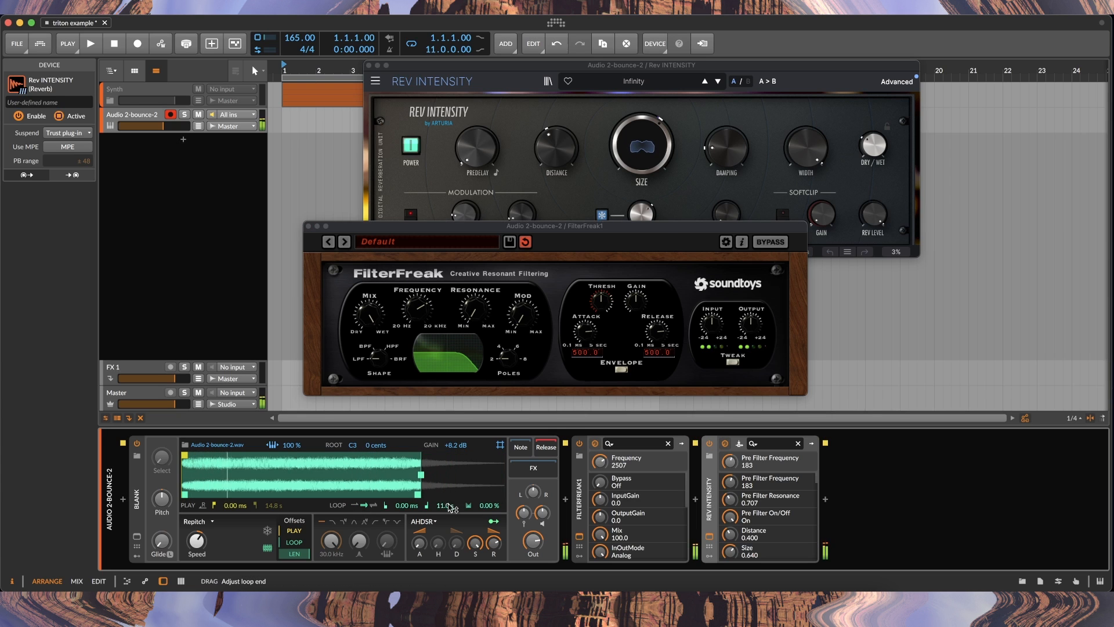
drag(185, 495, 240, 503)
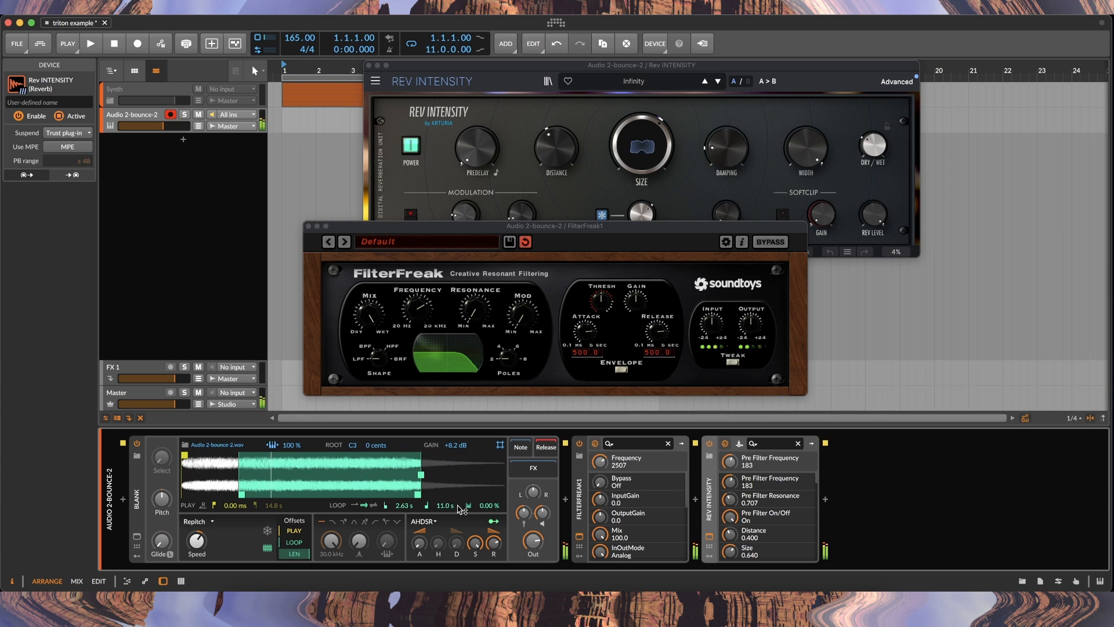
drag(489, 505, 489, 497)
Raise FilterFreak1's resonance to about 4.9 and sweep its frequency down to about 700 Hz and back up to 1835 Hz
drag(480, 304, 481, 293)
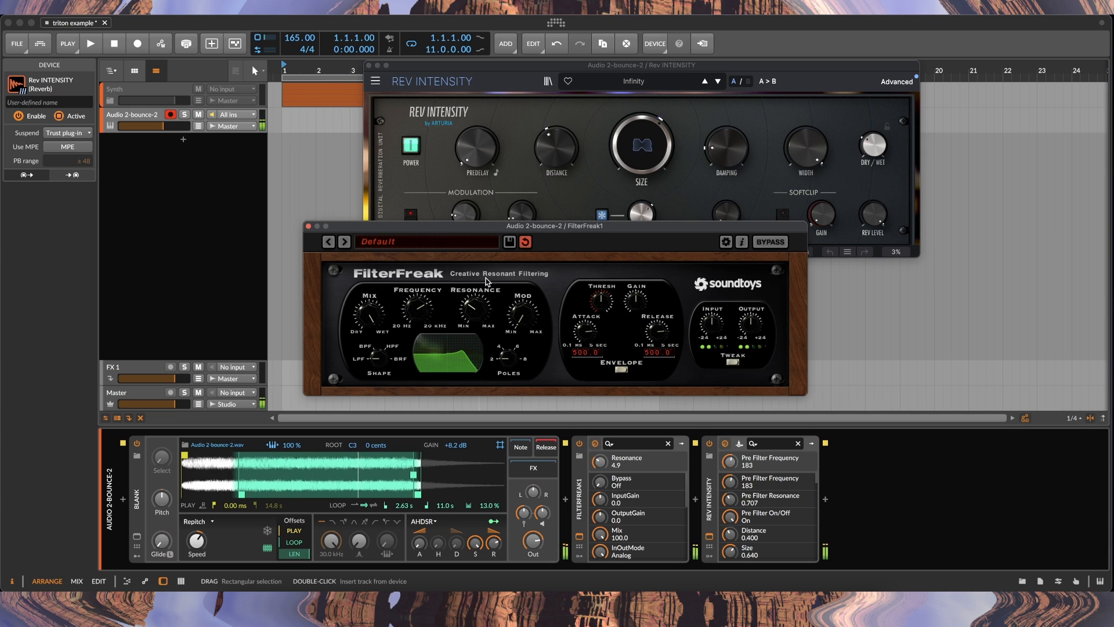
click(422, 316)
drag(427, 315, 426, 341)
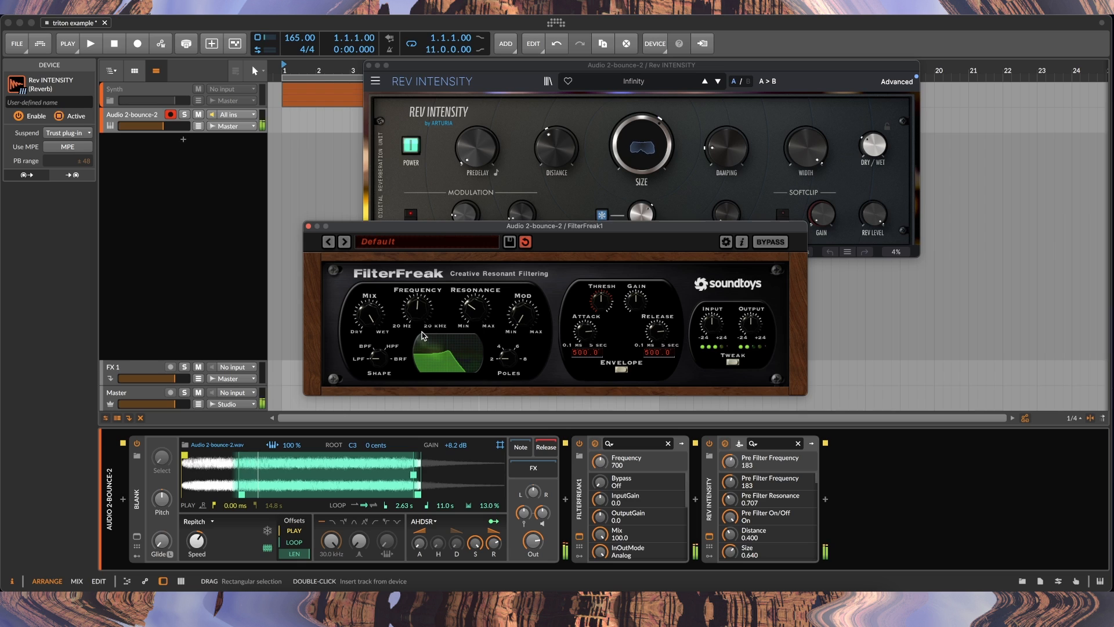
mouse_move(422, 321)
mouse_down()
mouse_move(432, 298)
mouse_move(432, 315)
mouse_up()
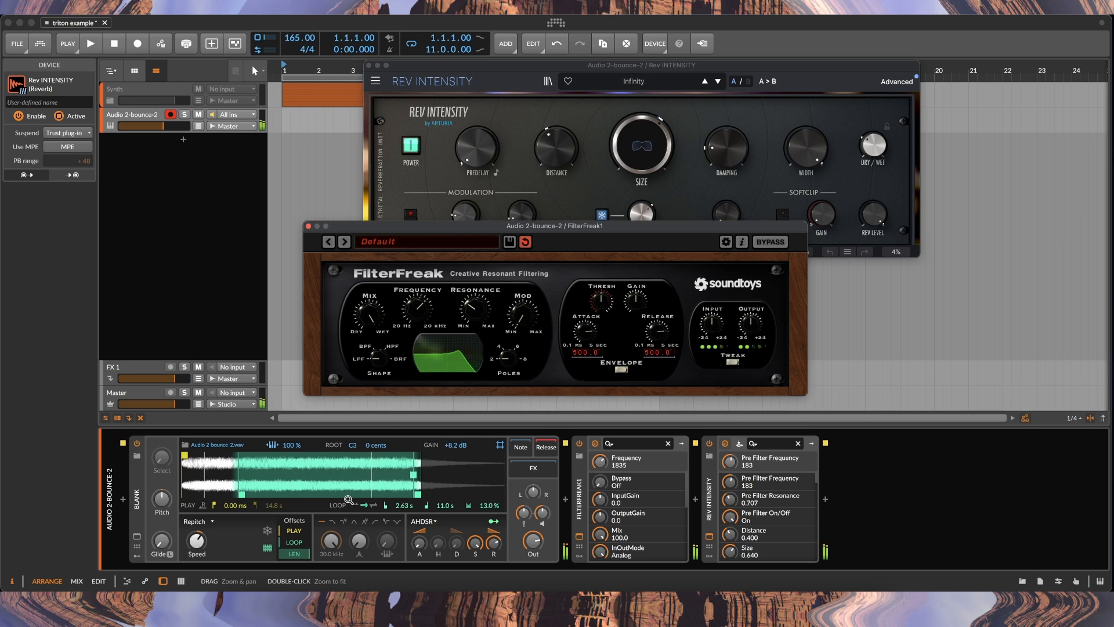
Change FilterFreak1's poles setting and sweep its frequency up to about 2504 Hz and back down to about 1547 Hz
drag(162, 499, 162, 505)
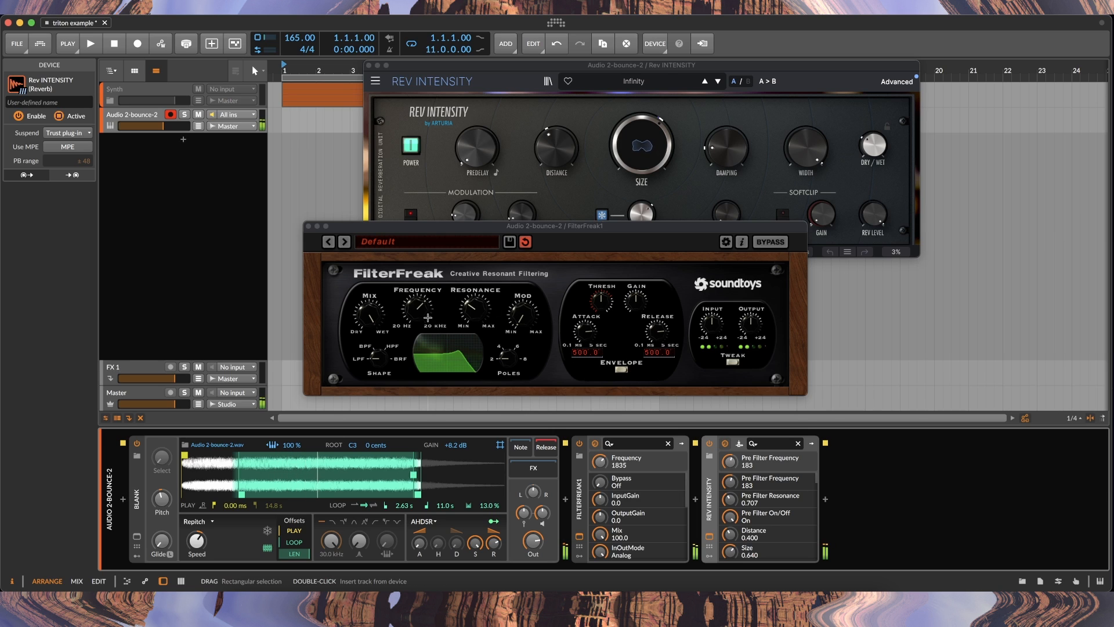
drag(428, 317, 428, 313)
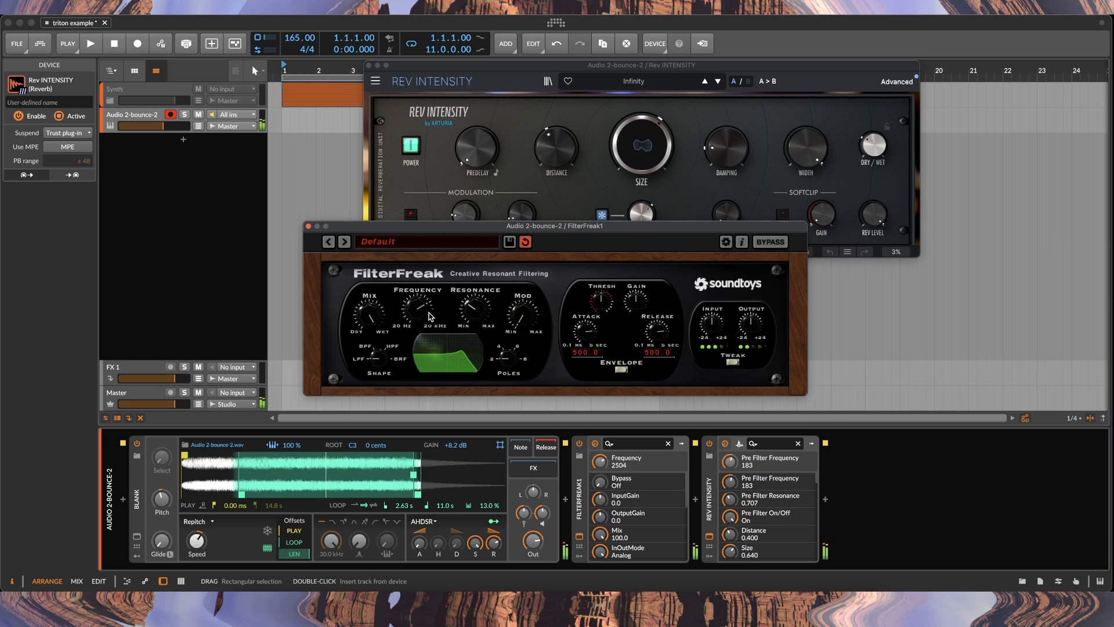
click(506, 349)
mouse_move(434, 329)
mouse_down()
mouse_move(432, 301)
mouse_move(431, 349)
mouse_move(432, 306)
mouse_move(431, 323)
mouse_up()
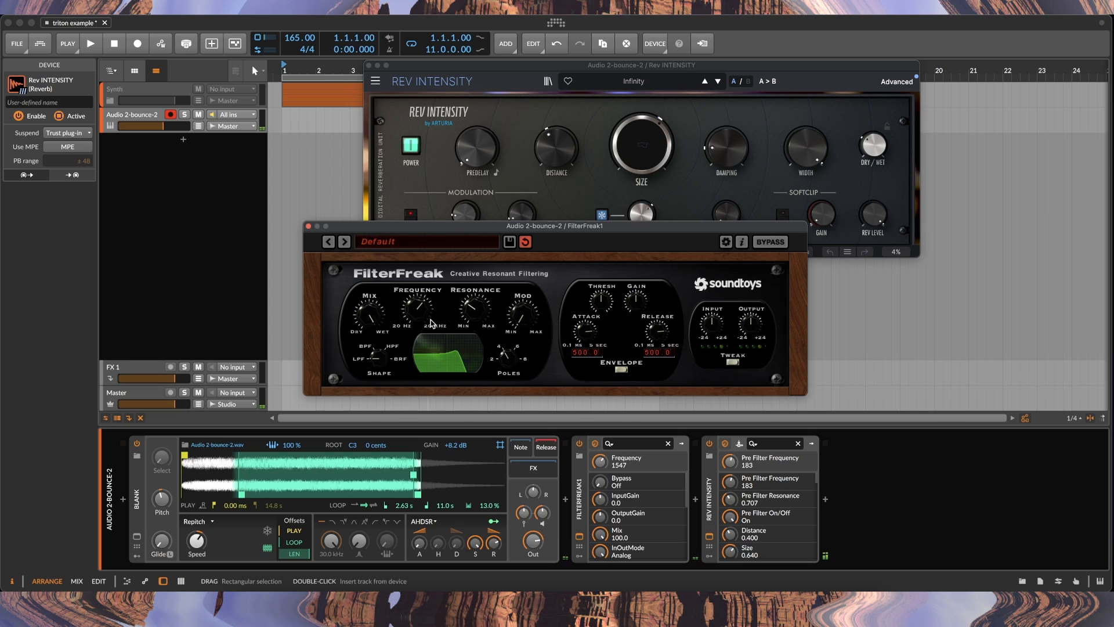